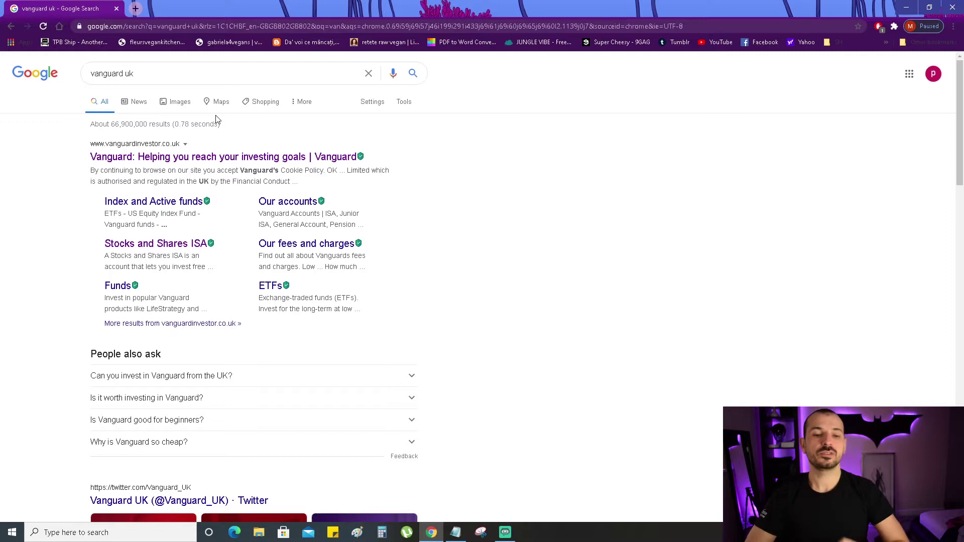
# Open the Vanguard UK investor website from the search results and start an application for a new account.
pyautogui.click(233, 157)
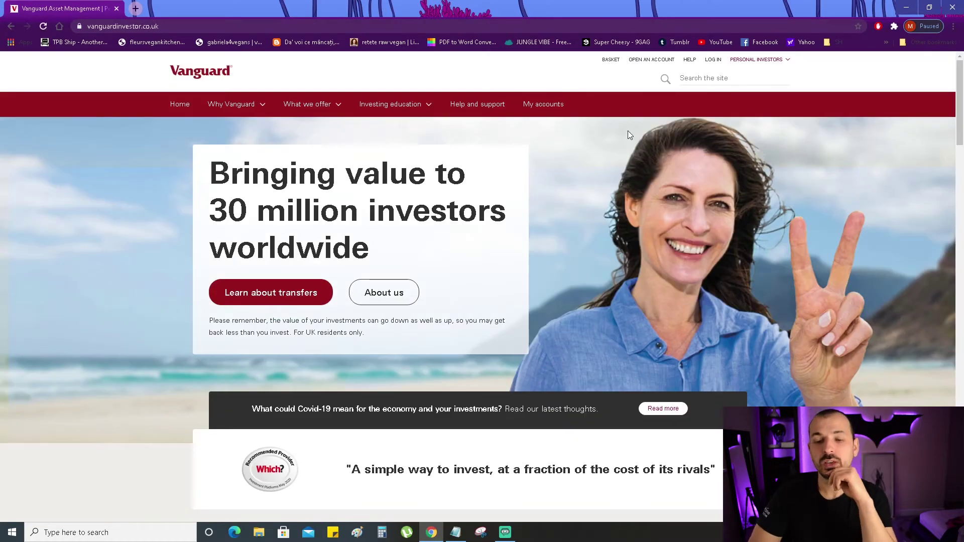
pyautogui.click(661, 61)
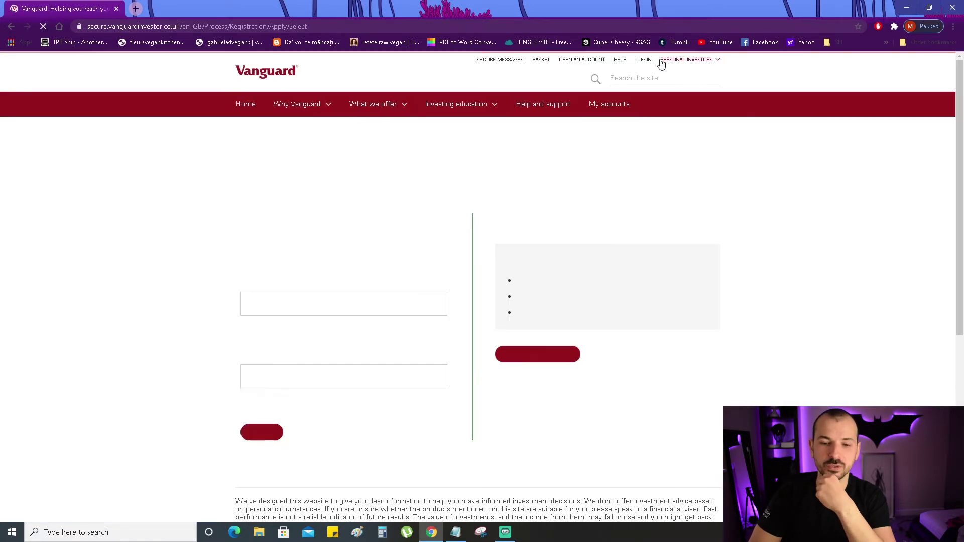
pyautogui.click(543, 360)
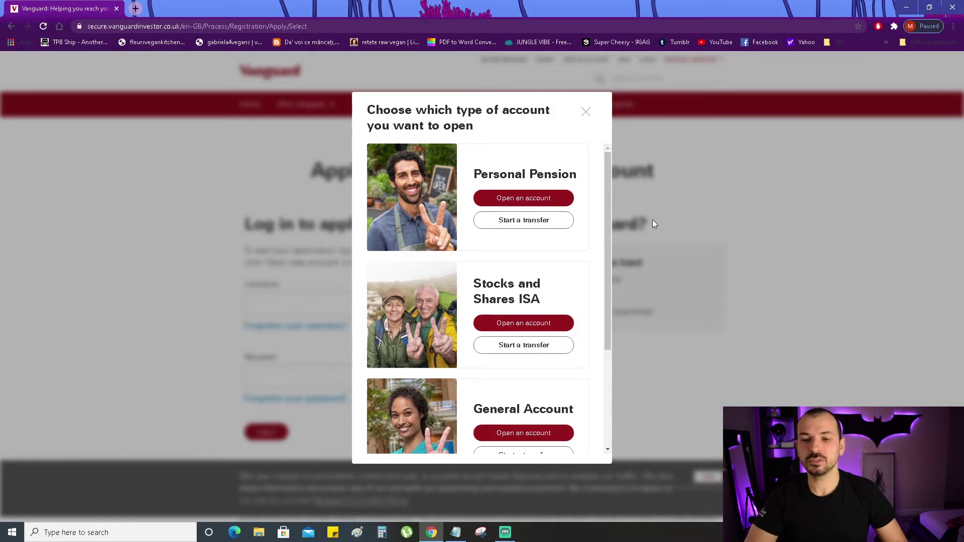
# Look through the available account types and choose to open a Stocks and Shares ISA.
pyautogui.moveTo(607, 198)
pyautogui.mouseDown()
pyautogui.moveTo(603, 324)
pyautogui.moveTo(600, 198)
pyautogui.mouseUp()
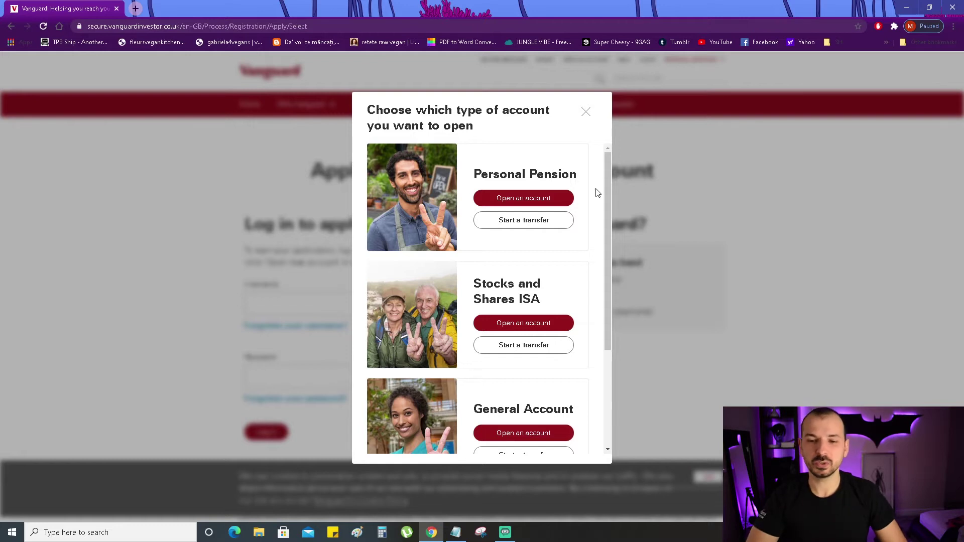
pyautogui.moveTo(608, 191); pyautogui.dragTo(600, 312)
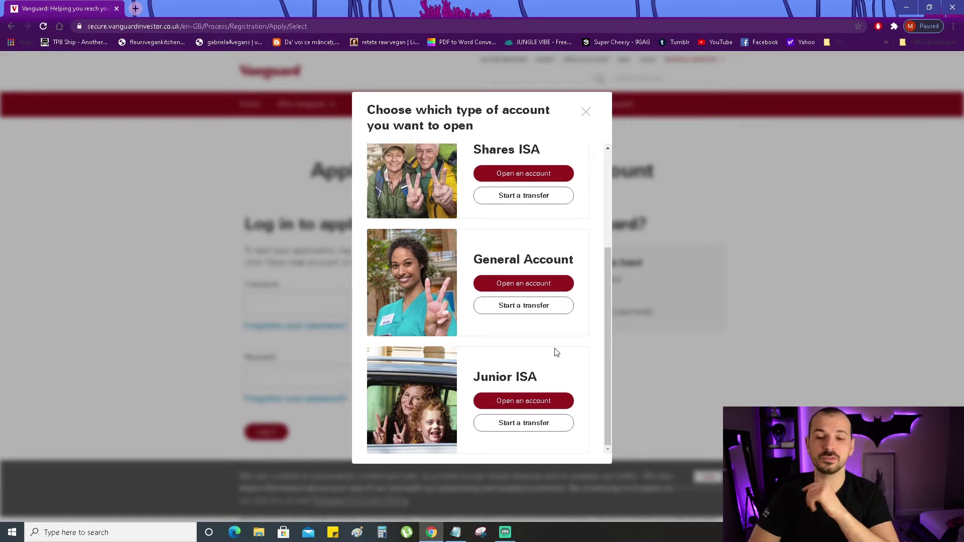
pyautogui.moveTo(608, 291); pyautogui.dragTo(606, 243)
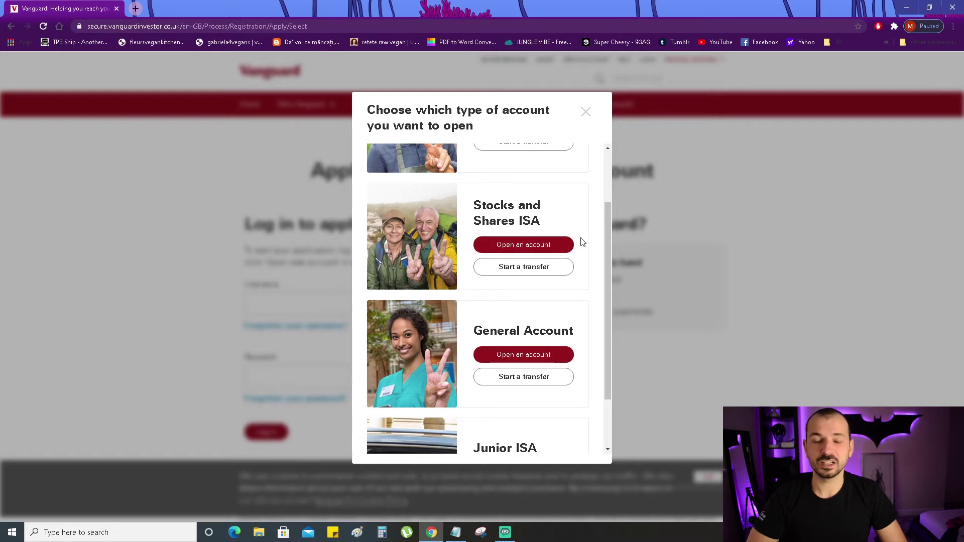
pyautogui.click(551, 247)
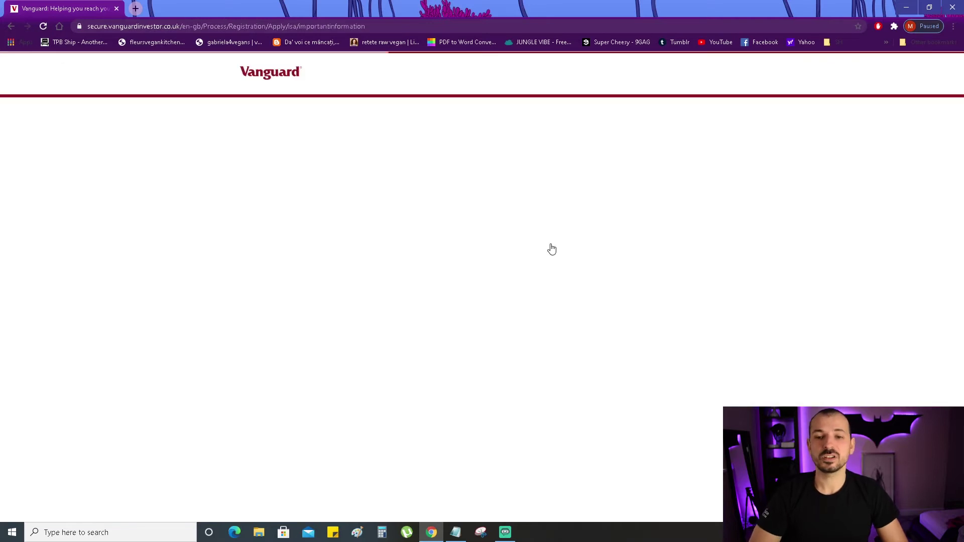
# Confirm that the ISA documents have been read, proceed with the application and bring up the list of investments to add.
pyautogui.scroll(-3, 931, 241)
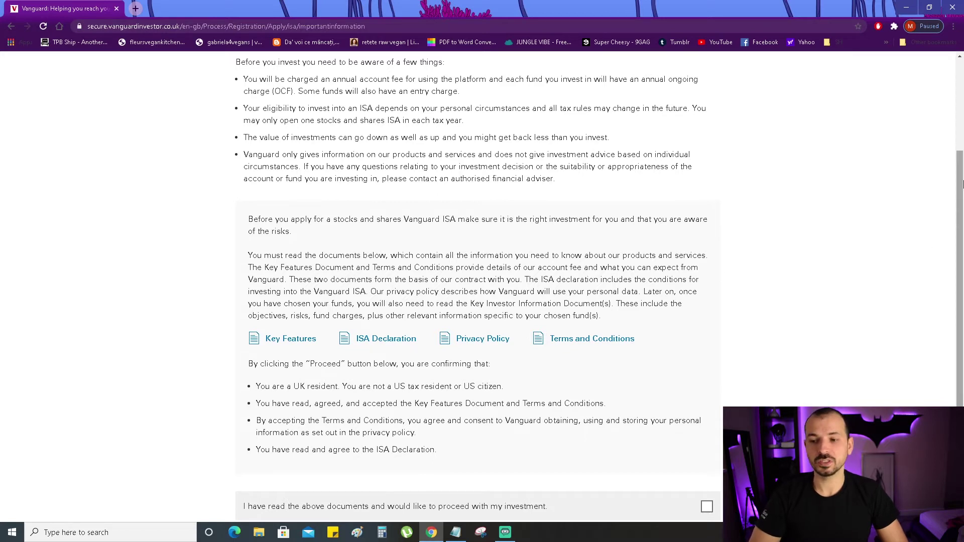
pyautogui.scroll(-1, 962, 201)
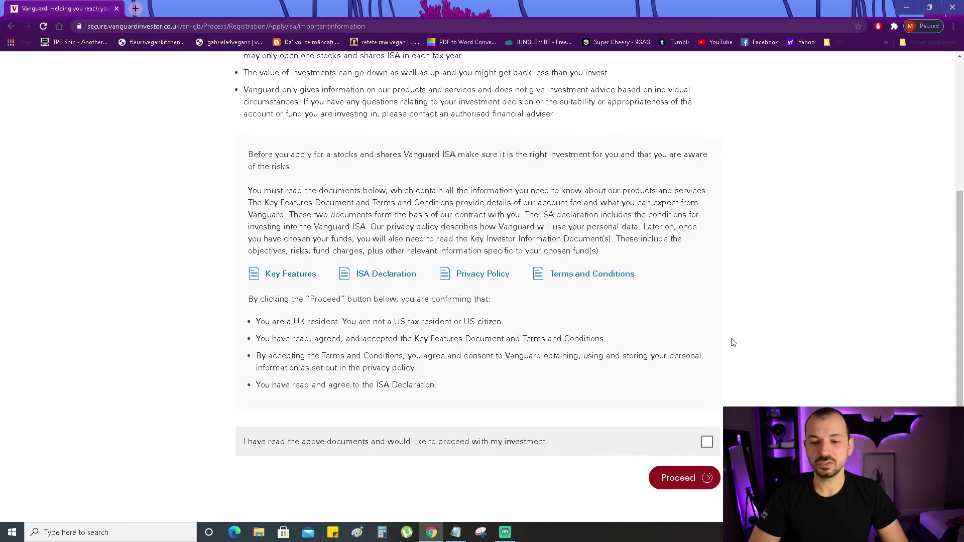
pyautogui.click(707, 442)
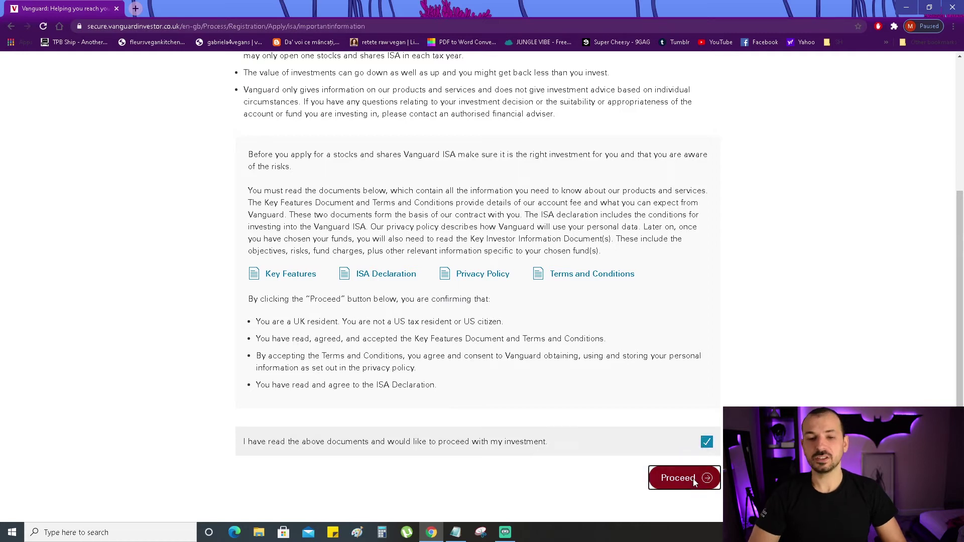
pyautogui.click(694, 478)
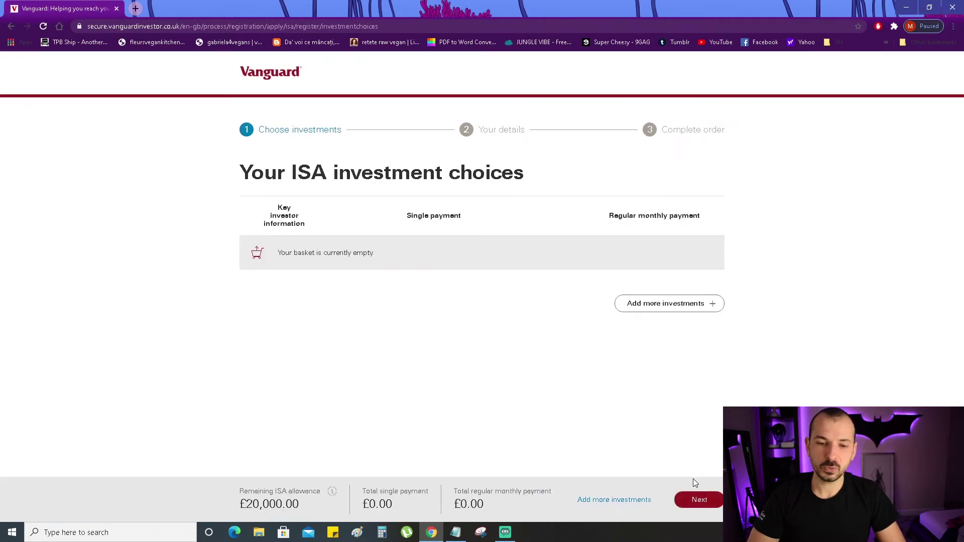
pyautogui.click(647, 307)
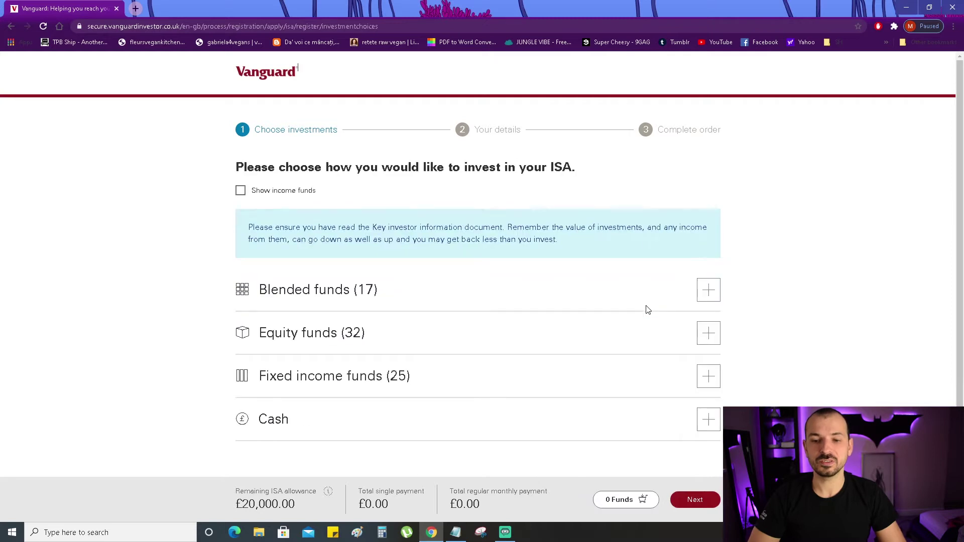
# Expand the Fixed income funds category, look over its European bond funds and collapse it again.
pyautogui.moveTo(962, 158); pyautogui.dragTo(962, 162)
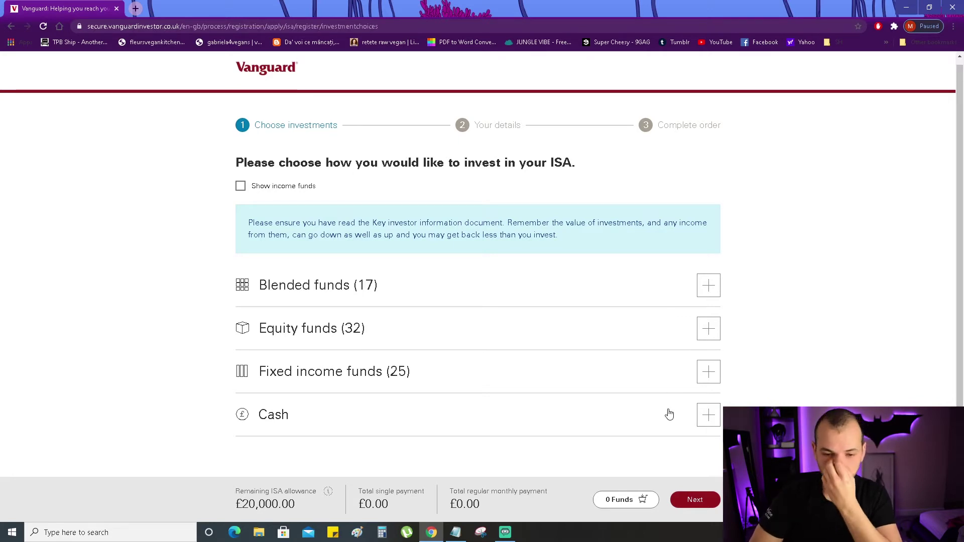
pyautogui.click(713, 374)
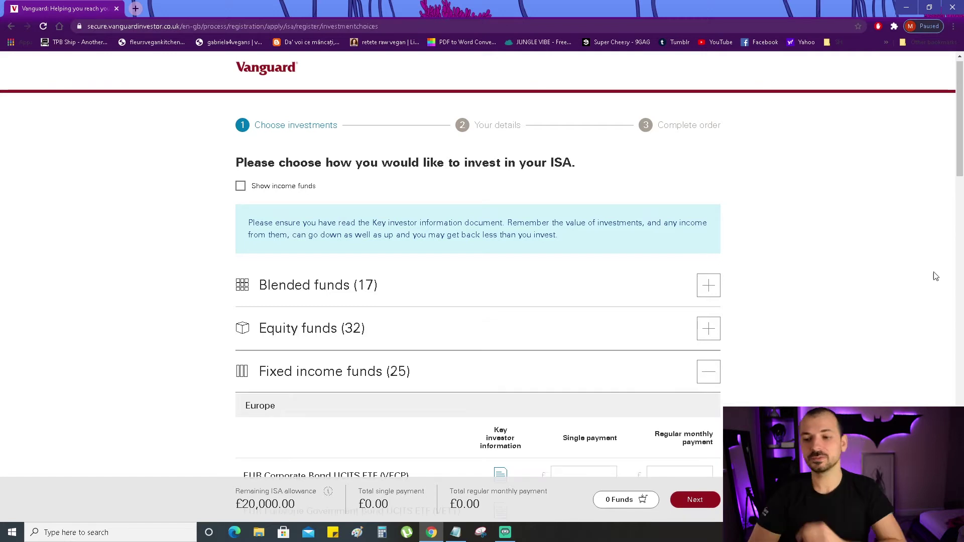
pyautogui.moveTo(957, 128); pyautogui.dragTo(960, 172)
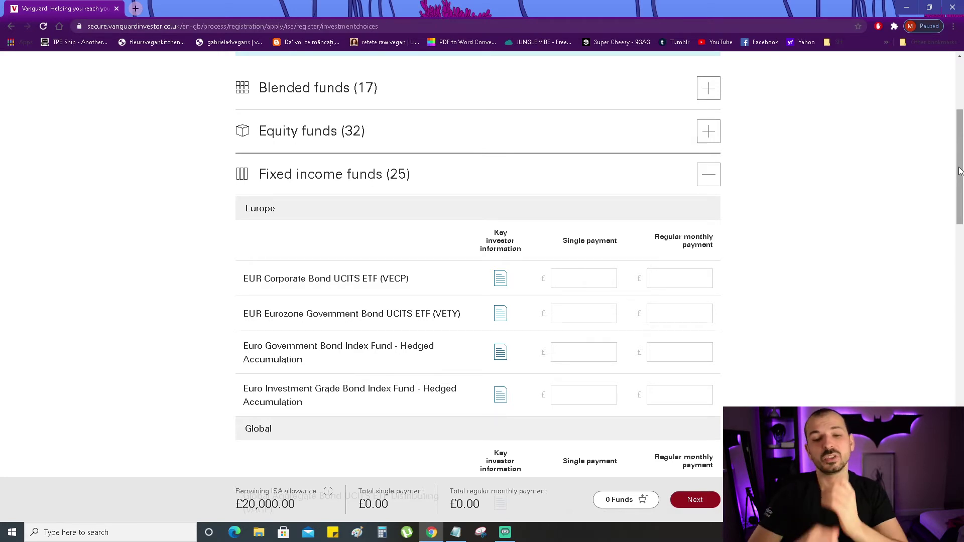
pyautogui.moveTo(961, 172); pyautogui.dragTo(960, 127)
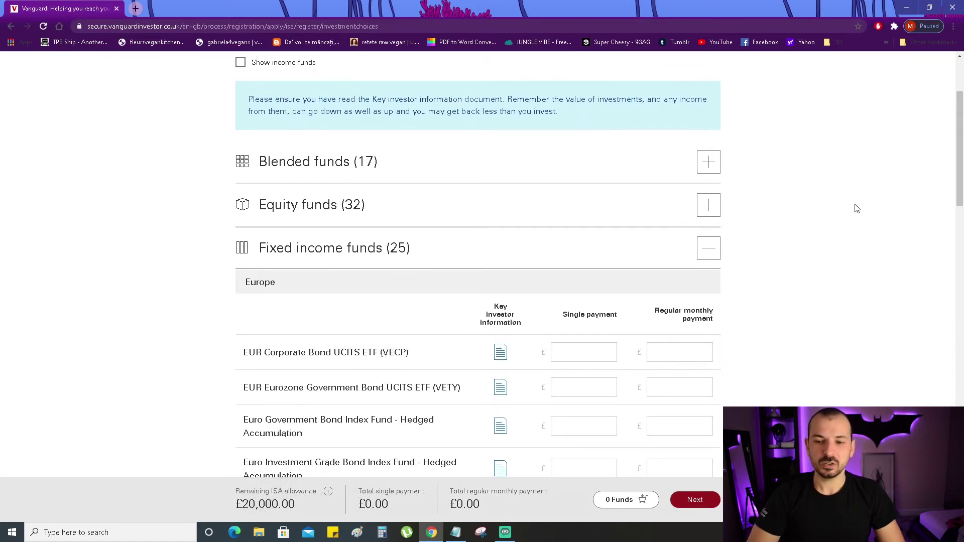
pyautogui.click(704, 254)
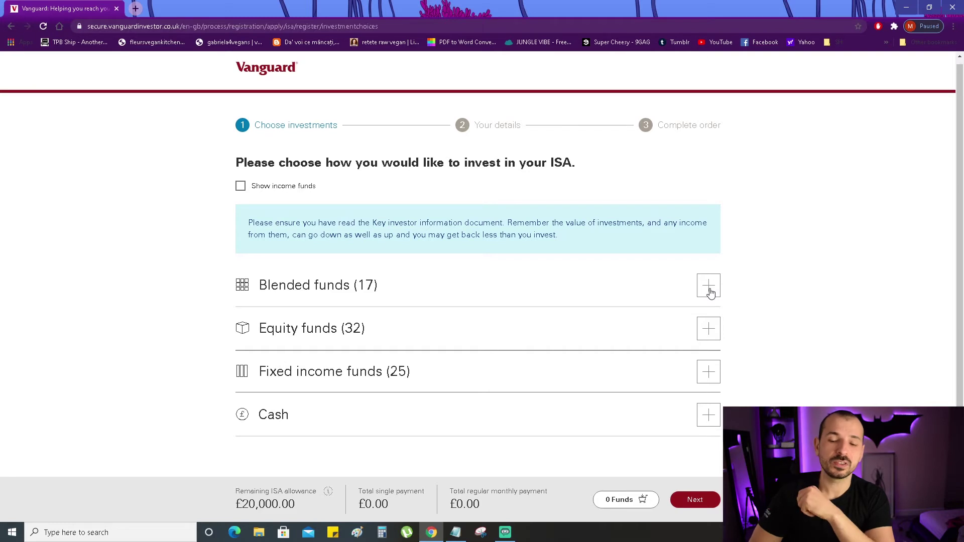
# Expand the Equity funds and Blended funds categories for a brief look, and collapse both again.
pyautogui.click(708, 333)
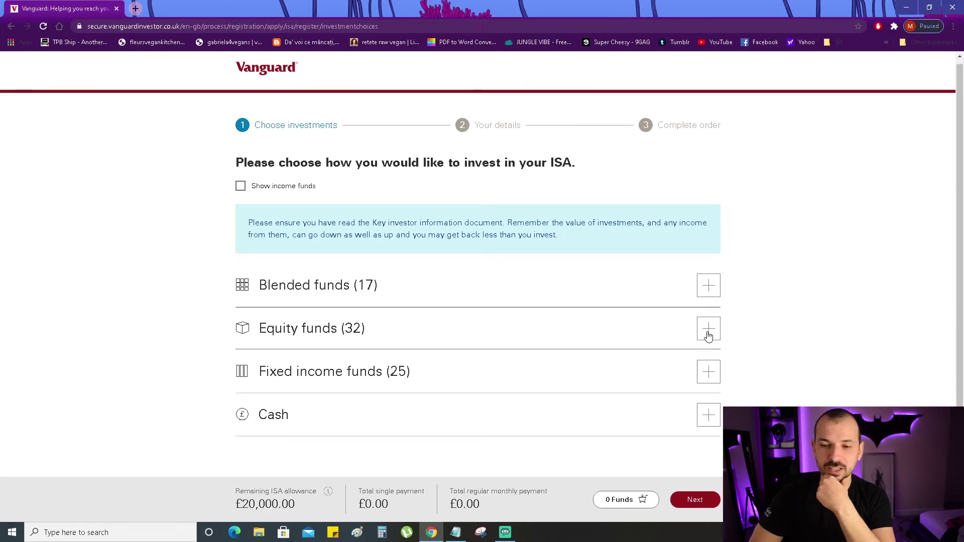
pyautogui.click(710, 285)
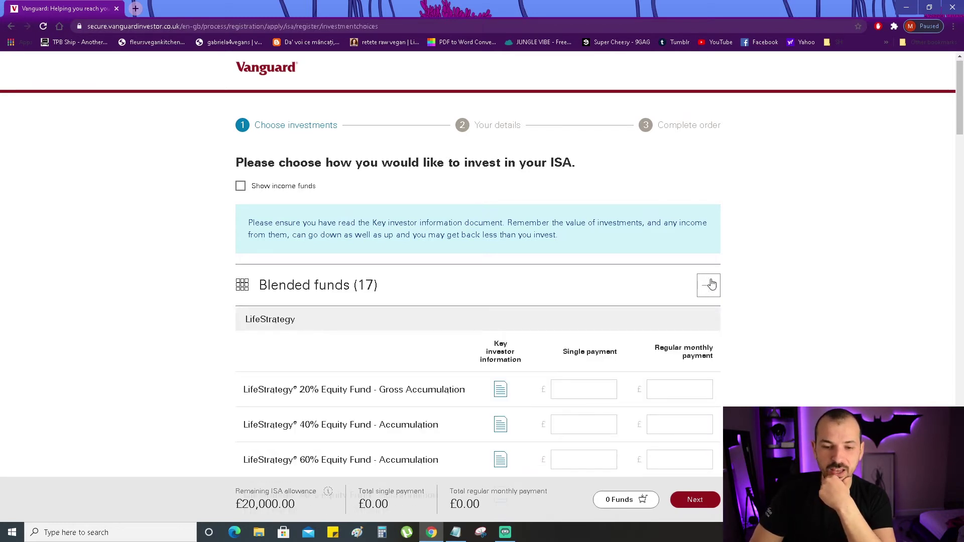
pyautogui.moveTo(962, 106)
pyautogui.mouseDown()
pyautogui.moveTo(961, 157)
pyautogui.moveTo(960, 122)
pyautogui.mouseUp()
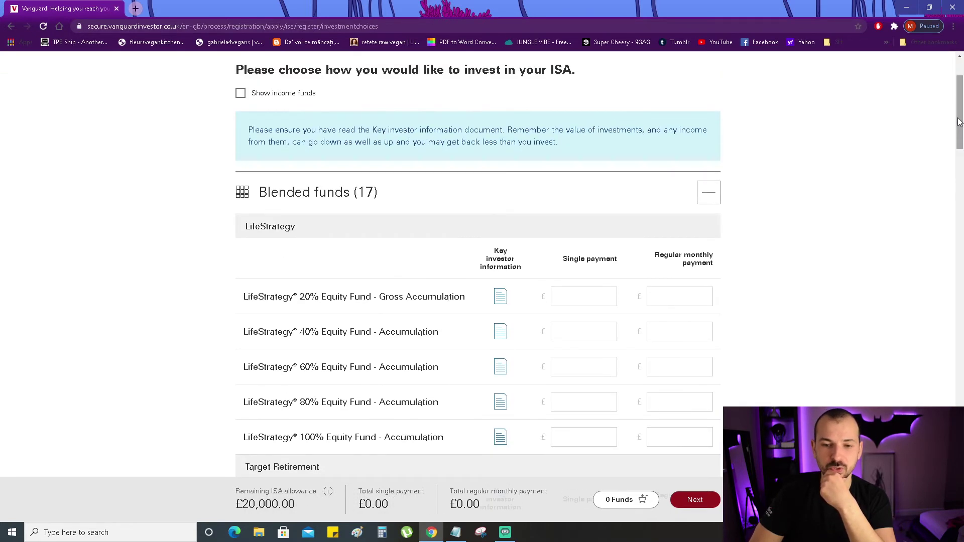
pyautogui.click(716, 199)
pyautogui.click(712, 237)
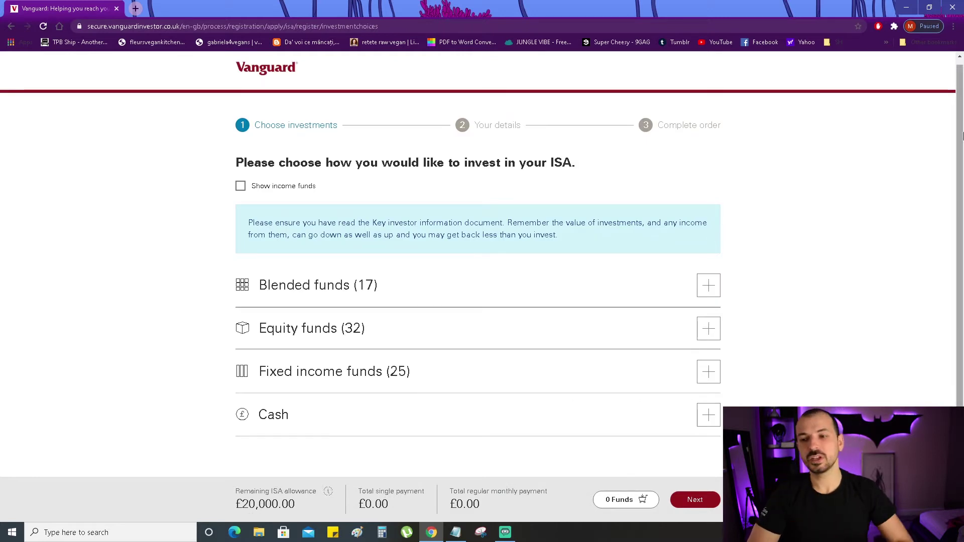
# Review the LifeStrategy and Target Retirement blended funds, highlight the LifeStrategy 100% Equity Fund - Accumulation name, and collapse the category.
pyautogui.click(709, 286)
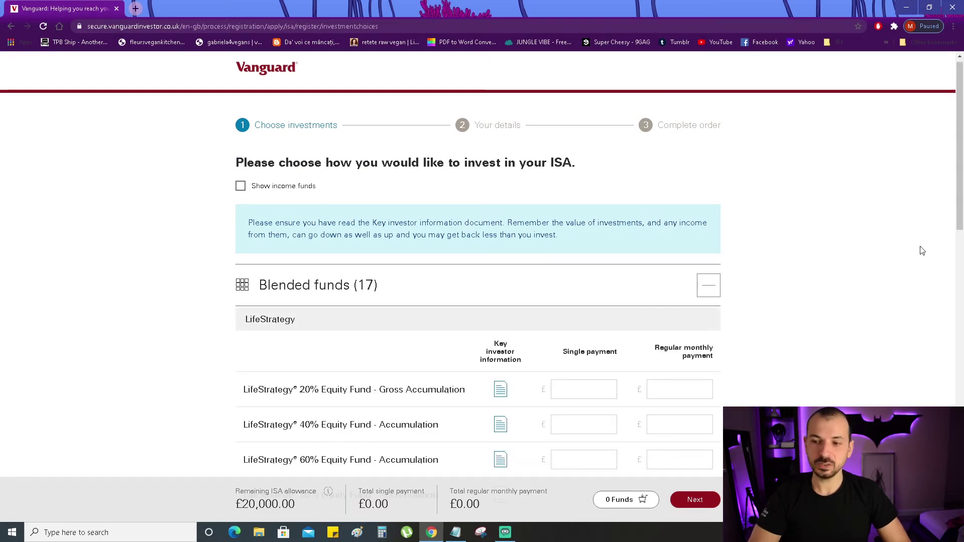
pyautogui.scroll(-2, 963, 231)
pyautogui.scroll(-2, 963, 232)
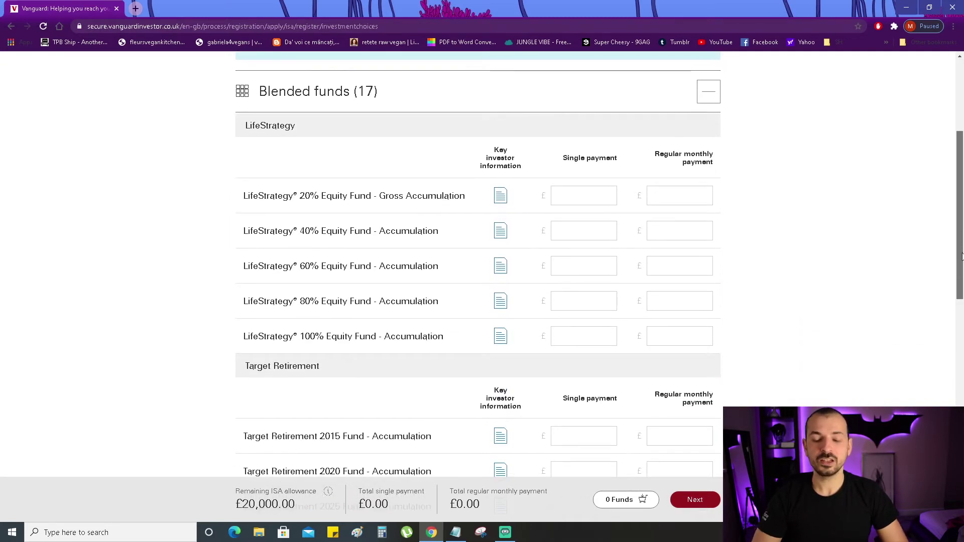
pyautogui.moveTo(963, 256); pyautogui.dragTo(955, 372)
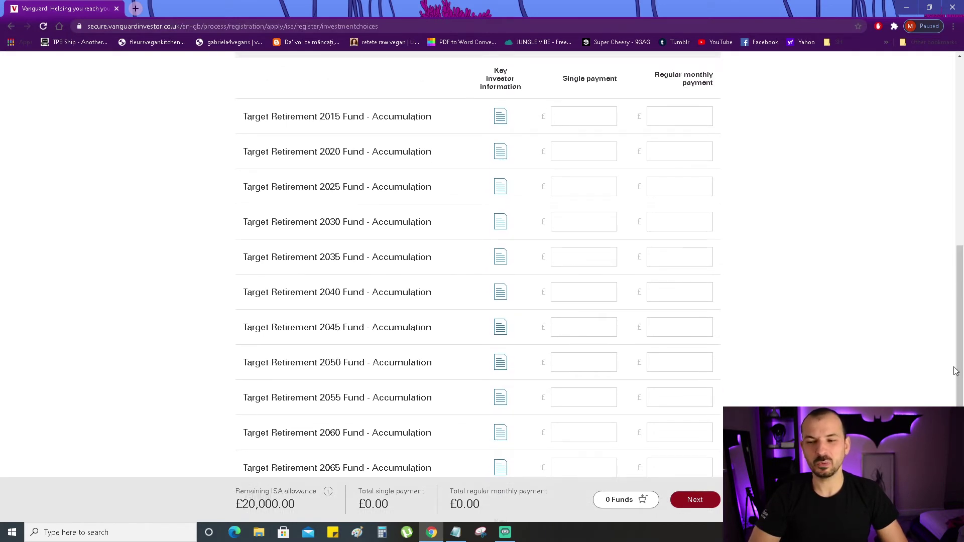
pyautogui.moveTo(961, 353); pyautogui.dragTo(960, 236)
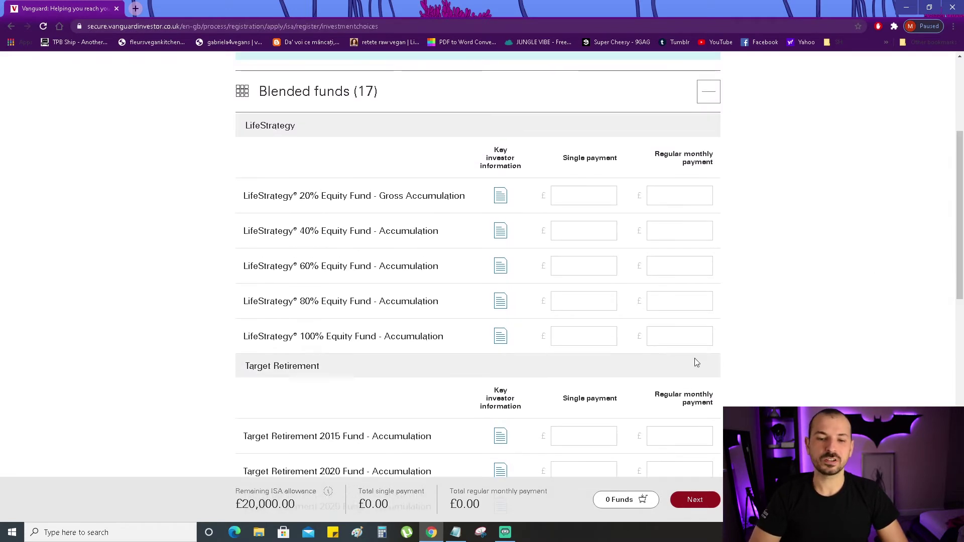
pyautogui.moveTo(307, 338); pyautogui.dragTo(323, 336)
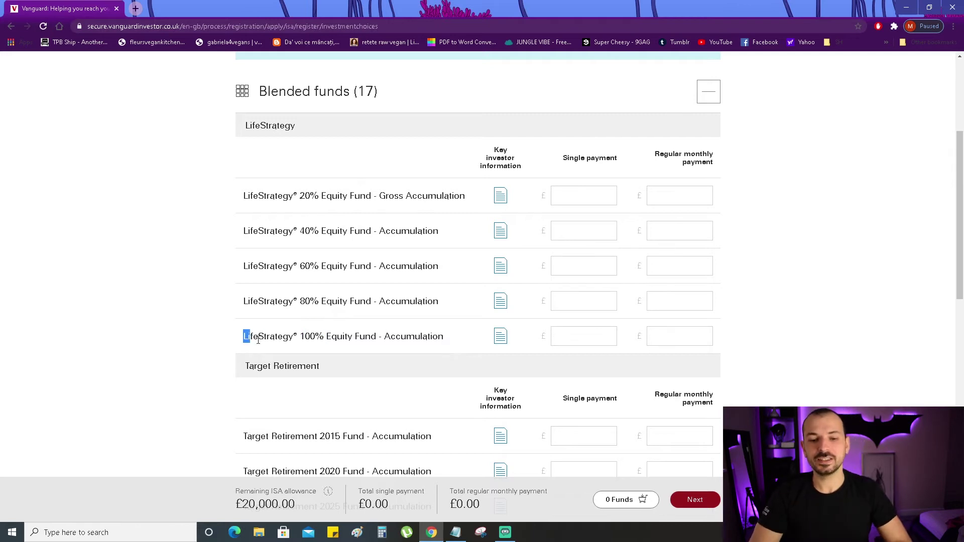
pyautogui.moveTo(249, 340); pyautogui.dragTo(397, 333)
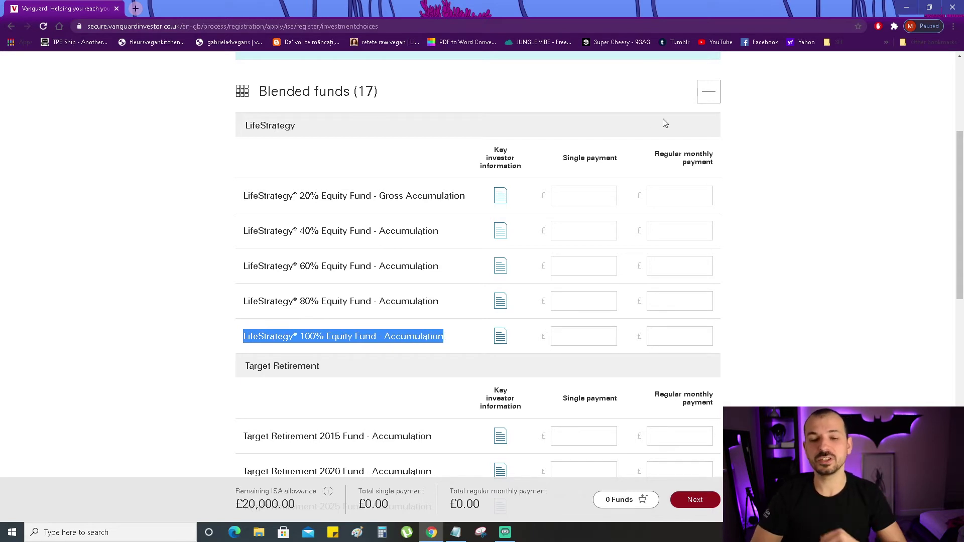
pyautogui.click(709, 100)
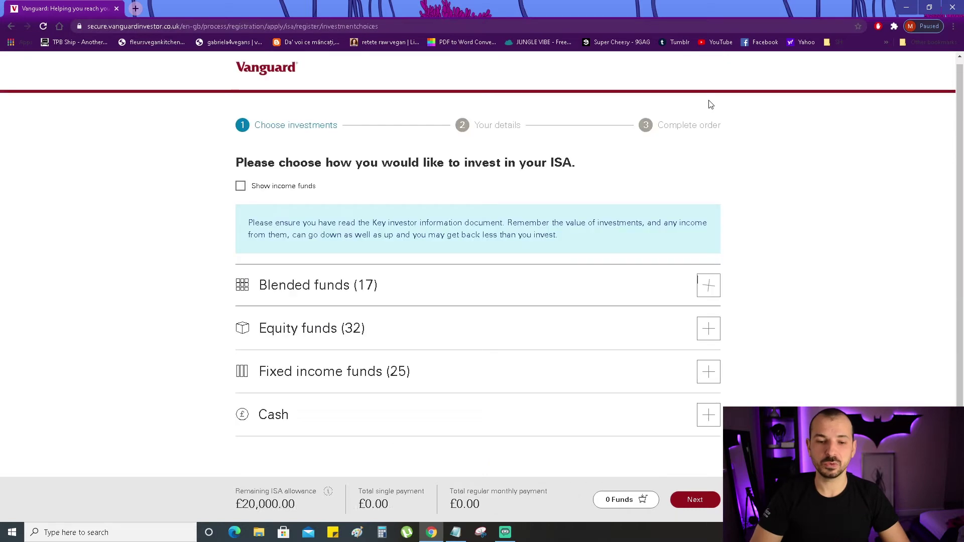
# Expand the Equity funds and read the key investor information for FTSE Developed Europe ex UK UCITS ETF (VERX), including charges and past performance.
pyautogui.click(709, 328)
pyautogui.moveTo(962, 106); pyautogui.dragTo(963, 158)
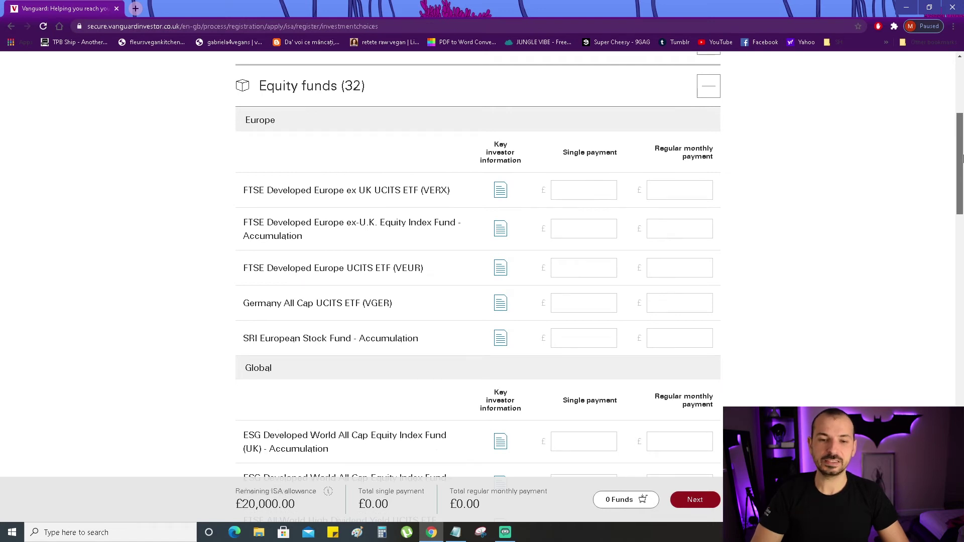
pyautogui.moveTo(963, 158); pyautogui.dragTo(960, 139)
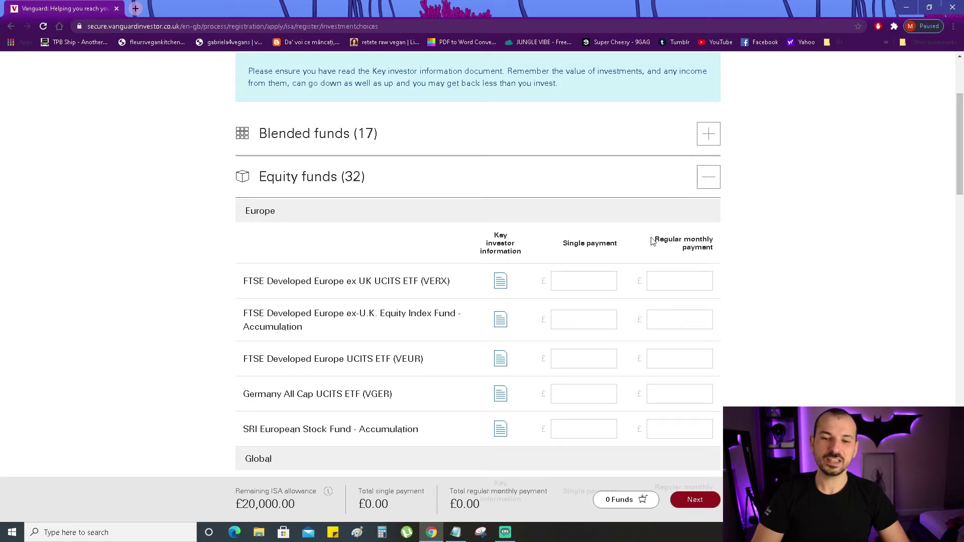
pyautogui.click(499, 279)
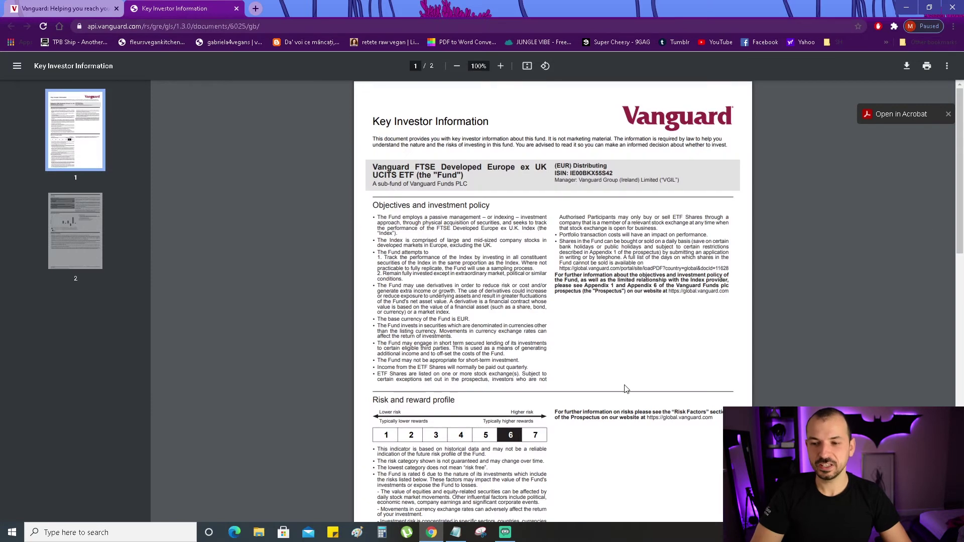
pyautogui.moveTo(962, 214); pyautogui.dragTo(962, 381)
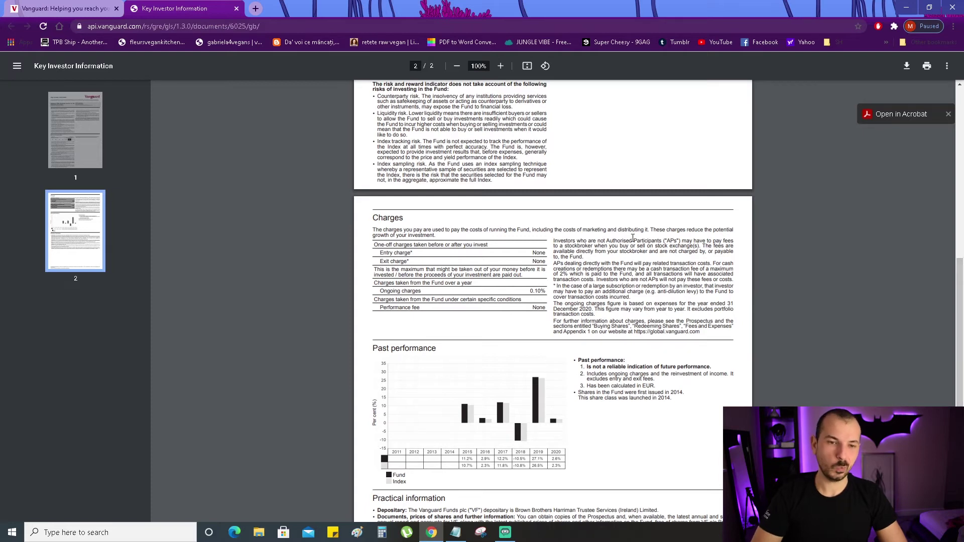
# Search the computer for Excel and launch it, and return to the Vanguard ISA investment choices page.
pyautogui.click(3, 537)
pyautogui.write('exce')
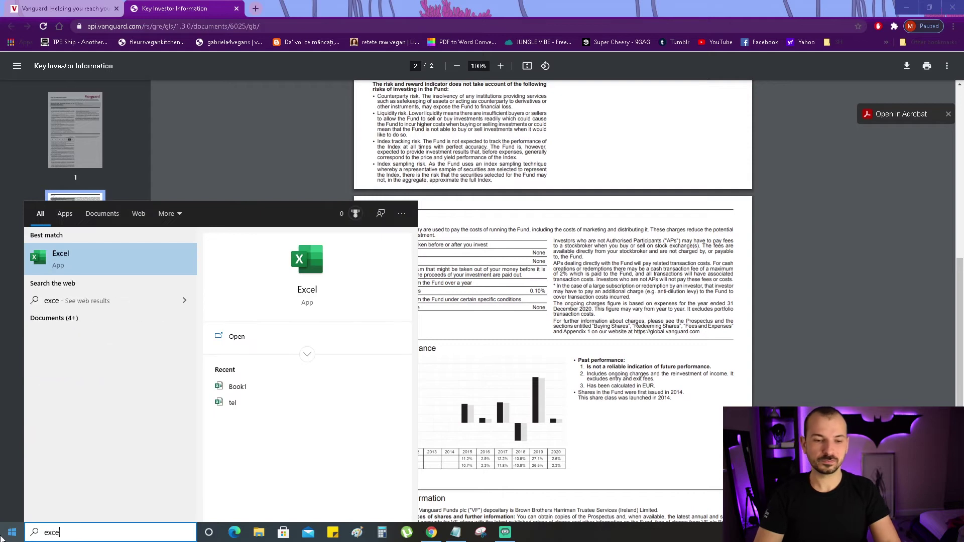
pyautogui.click(3, 537)
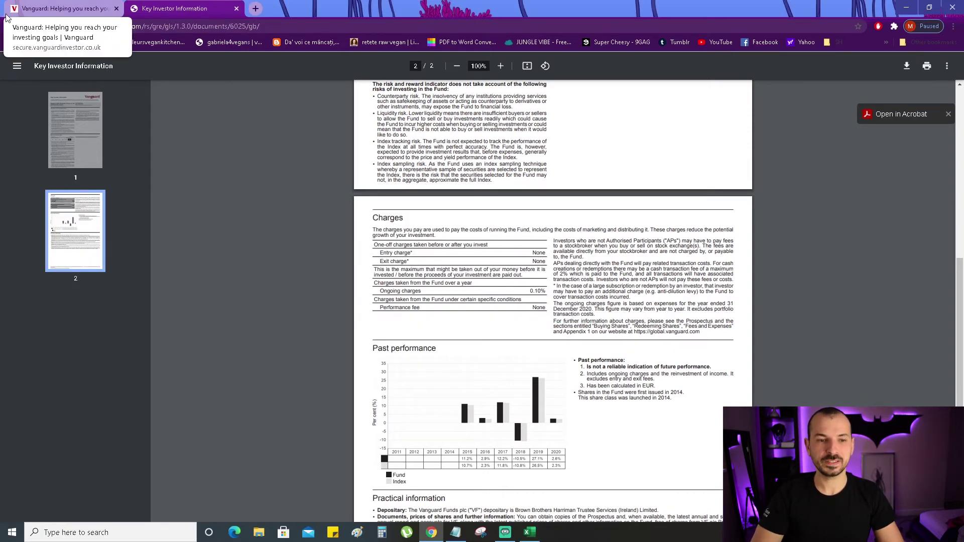
pyautogui.click(44, 5)
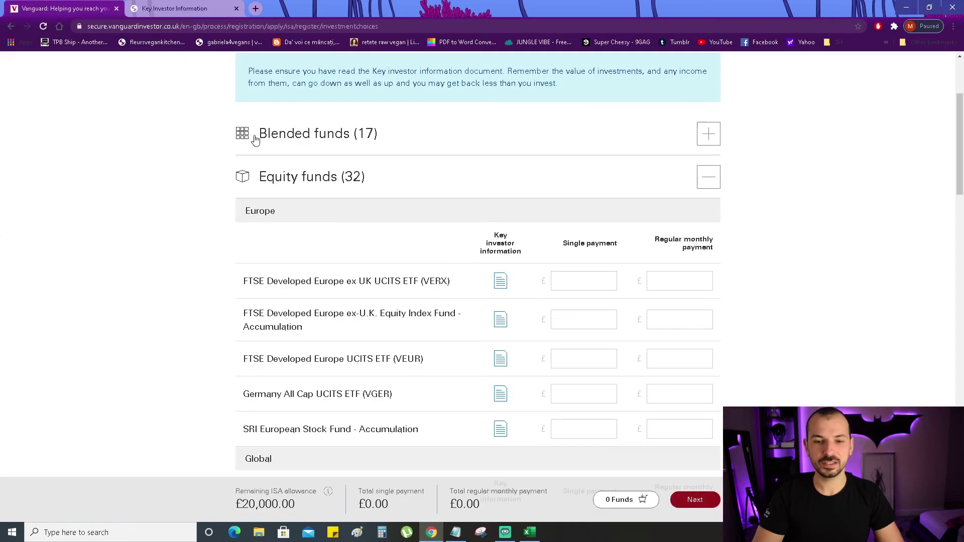
# Expand the Blended funds and open the key investor information for LifeStrategy 100% Equity Fund - Accumulation.
pyautogui.click(240, 136)
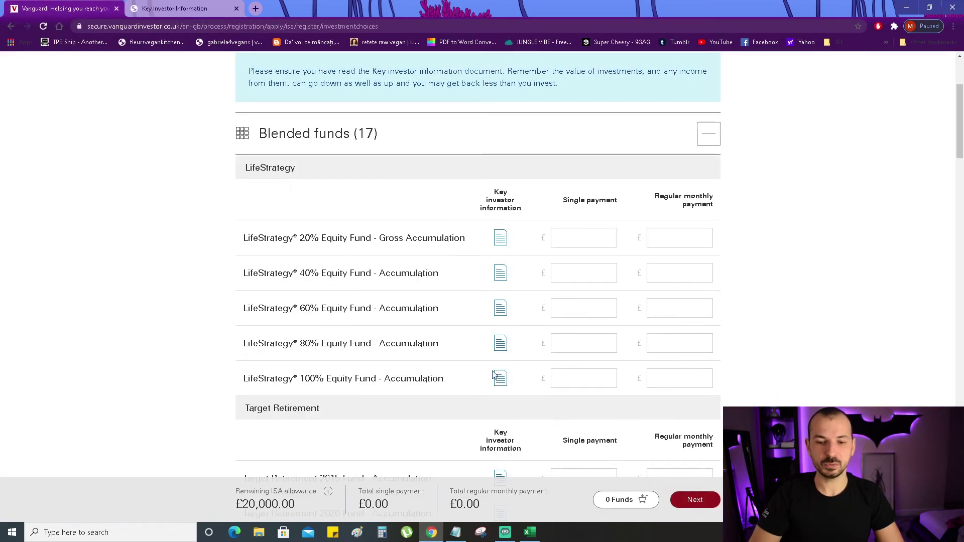
pyautogui.click(497, 377)
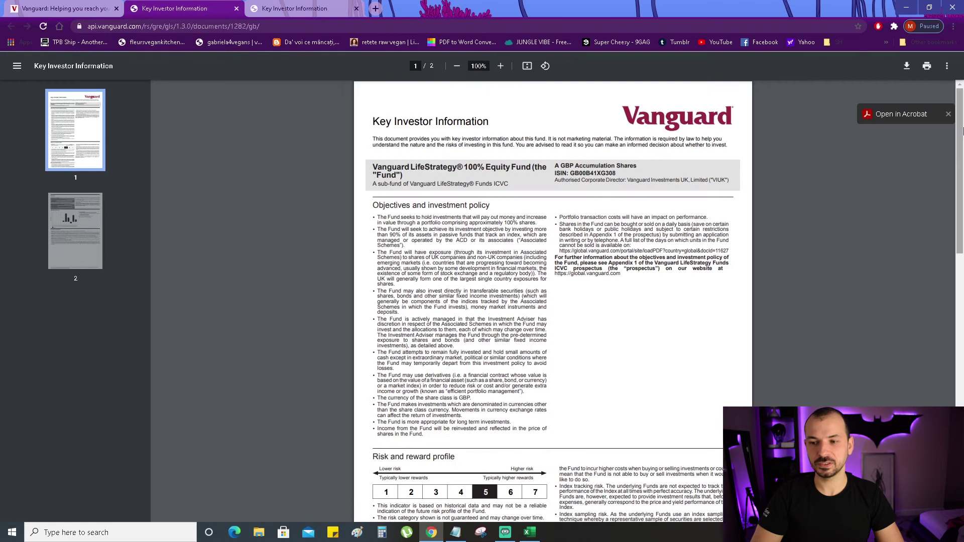
pyautogui.scroll(-6, 648, 383)
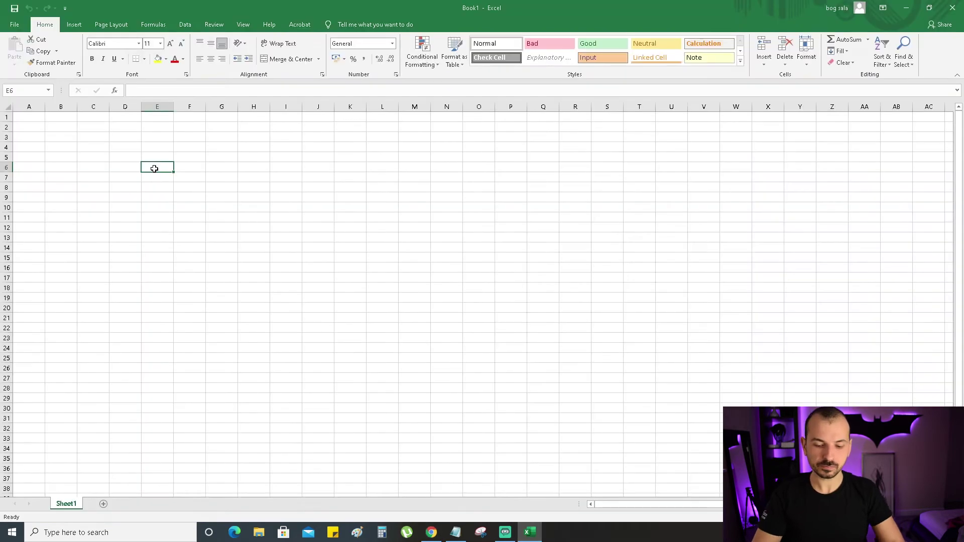
# In the blank Excel workbook, enter the headings Name, 2015 through 2020, average and risk across row 6, starting in E6.
pyautogui.write('Name\t2015\t2016\t2017\t2018\t2019\t2020\taverage\trisk')
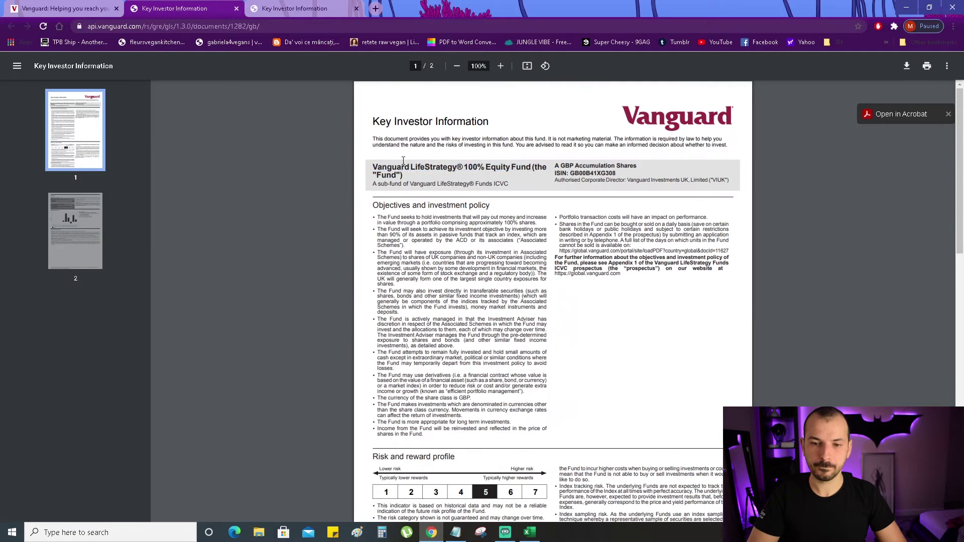
# Record the LifeStrategy 100% Equity Fund's returns in row 7: 12.2 for 2017, -10.5 for 2018 and 27.1 for 2019.
pyautogui.scroll(-6, 482, 301)
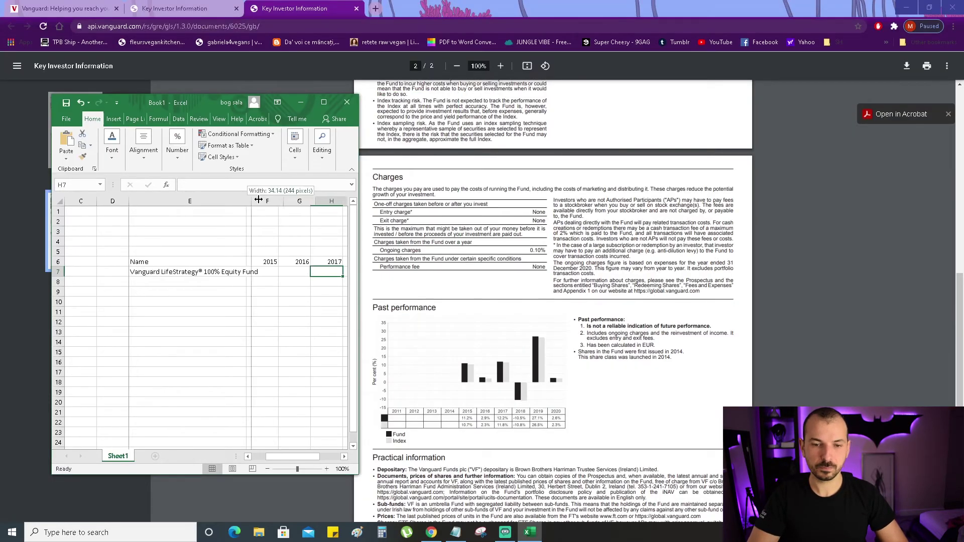
pyautogui.write('12.2')
pyautogui.press('Return')
pyautogui.press('Up')
pyautogui.press('Right')
pyautogui.write('-10.5')
pyautogui.press('Return')
pyautogui.press('Up')
pyautogui.press('Right')
pyautogui.write('27.1')
# Calculate the LifeStrategy 100% Equity Fund's average over its 2015 to 2019 returns in the average column.
pyautogui.click(286, 272)
pyautogui.write('=average(')
pyautogui.moveTo(84, 273); pyautogui.dragTo(199, 273)
pyautogui.press('Return')
pyautogui.press('Left')
pyautogui.press('Left')
pyautogui.press('Left')
pyautogui.press('Left')
pyautogui.press('Left')
pyautogui.press('Left')
pyautogui.press('Left')
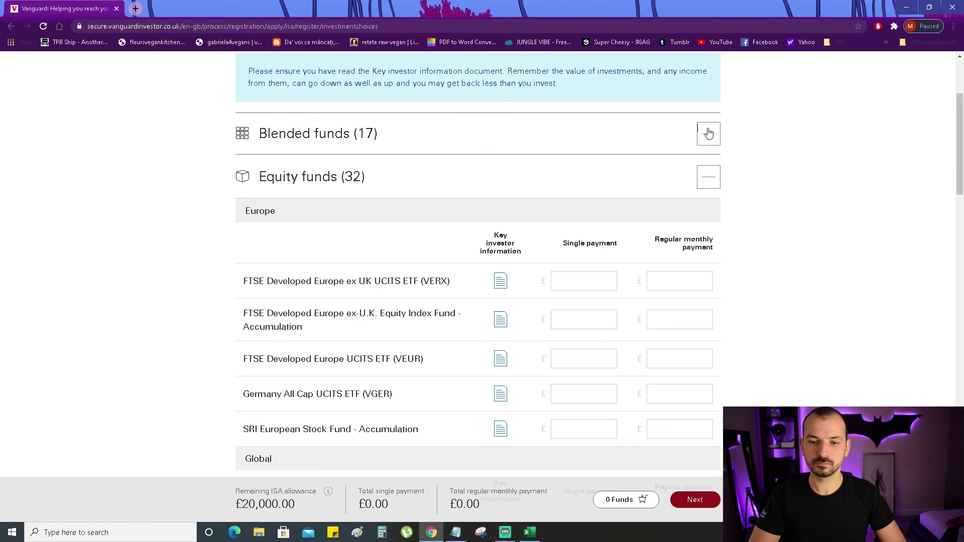
# Open the Europe ex UK key investor information and copy the name Vanguard FTSE Developed Europe ex UK UCITS ETF for row 8.
pyautogui.scroll(-2, 482, 301)
pyautogui.click(631, 7)
pyautogui.moveTo(372, 167); pyautogui.dragTo(415, 175)
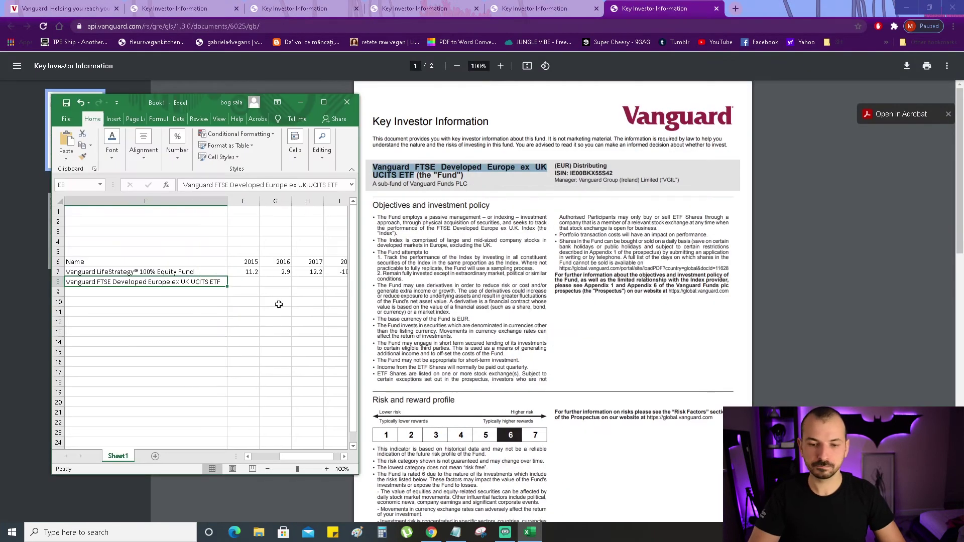
# Enter a risk rating of 6 for the Vanguard FTSE Developed Europe ex UK UCITS ETF.
pyautogui.press('Right')
pyautogui.press('Right')
pyautogui.press('Right')
pyautogui.press('Right')
pyautogui.press('Right')
pyautogui.press('Right')
pyautogui.press('Right')
pyautogui.press('Right')
pyautogui.press('Right')
pyautogui.press('Right')
pyautogui.press('Right')
pyautogui.press('Right')
pyautogui.write('6')
pyautogui.press('Left')
pyautogui.press('Left')
pyautogui.press('Left')
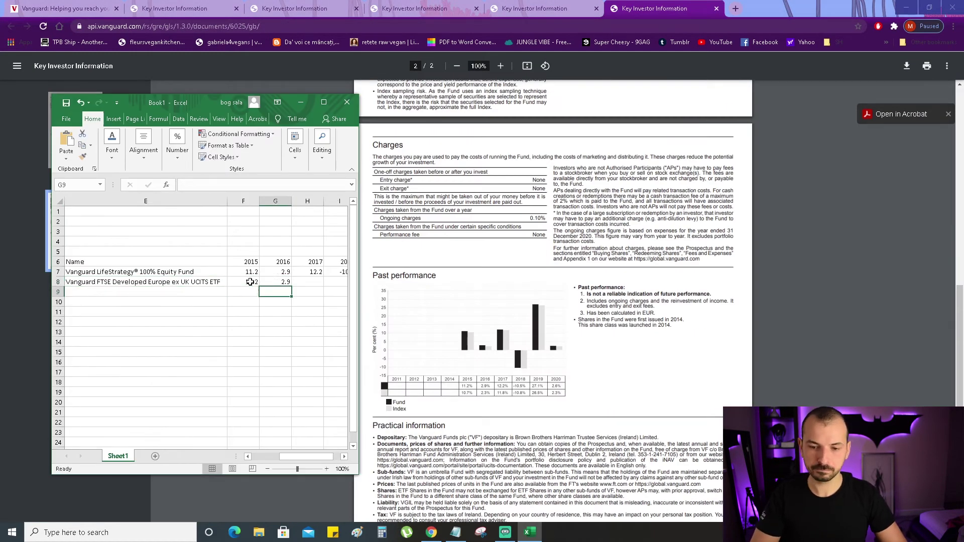
# Record the FTSE Developed Europe ex UK UCITS ETF's returns of 12.2 for 2017 and -10.5 for 2018.
pyautogui.press('Up')
pyautogui.press('Right')
pyautogui.write('12.2')
pyautogui.press('Right')
pyautogui.write('-10.5')
pyautogui.press('Right')
pyautogui.press('Right')
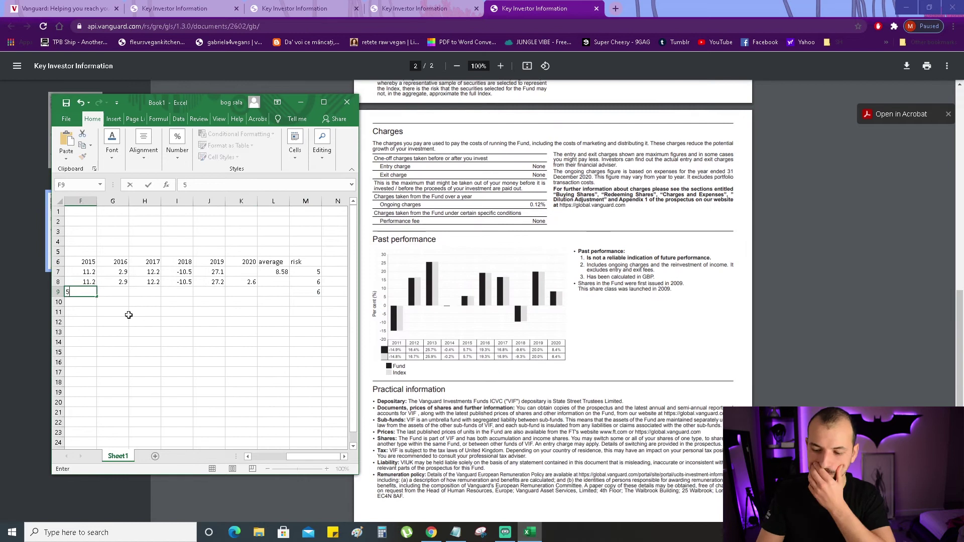
# Fill in row 9's returns for 2016 to 2020 with 19.3, 16.8, -9.6, 20 and 8.4 from the Equity Index Fund document.
pyautogui.press('Right')
pyautogui.write('19.3')
pyautogui.press('Right')
pyautogui.write('16.8')
pyautogui.press('Right')
pyautogui.write('-9.6')
pyautogui.press('Right')
pyautogui.write('20')
pyautogui.press('Right')
pyautogui.write('8.4')
pyautogui.press('Right')
# Calculate the averages of the 2015 to 2020 returns for the two Europe ex UK funds in rows 8 and 9.
pyautogui.press('Up')
pyautogui.write('=AVERAGE(')
pyautogui.moveTo(83, 283); pyautogui.dragTo(237, 281)
pyautogui.press('Return')
pyautogui.write('=AVERAGE(')
pyautogui.moveTo(83, 291); pyautogui.dragTo(223, 274)
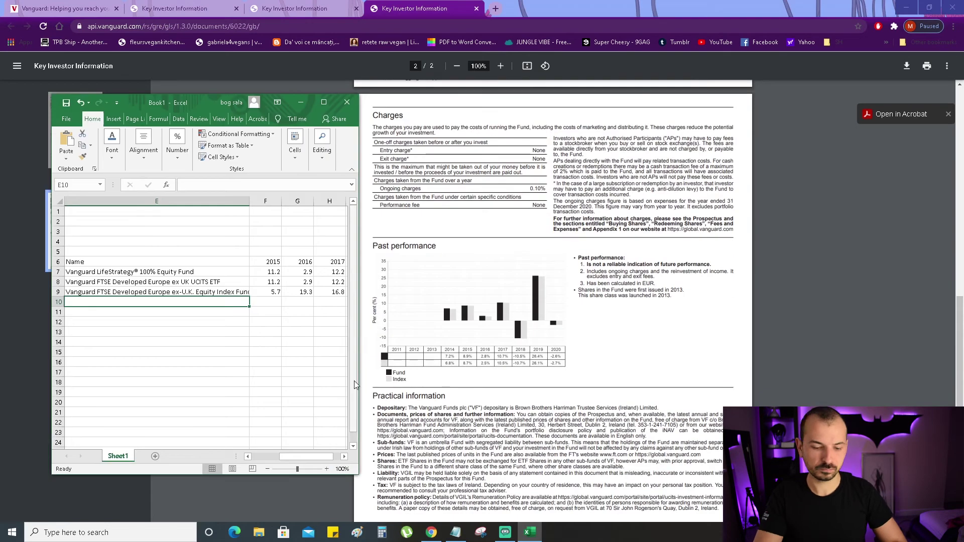
# Add Vanguard FTSE Developed Europe UCITS ETF in row 10 with returns 8.9 for 2015, 2.8 for 2016 and 10.7 for 2017.
pyautogui.write('Vanguard FTSE Developed Europe UCITS ETF')
pyautogui.click(274, 301)
pyautogui.write('8.9')
pyautogui.press('Right')
pyautogui.write('2.8')
pyautogui.press('Right')
pyautogui.write('10.7')
pyautogui.press('Right')
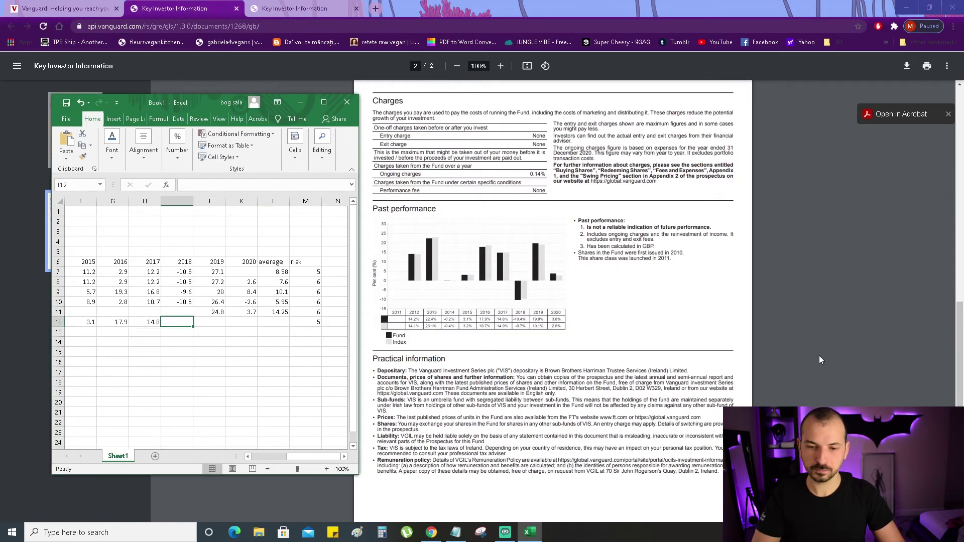
# Enter the SRI European Stock Fund's 2019 return of 19.8 and copy the ESG Developed World All Cap Equity Index Fund name for row 13.
pyautogui.press('Tab')
pyautogui.write('19')
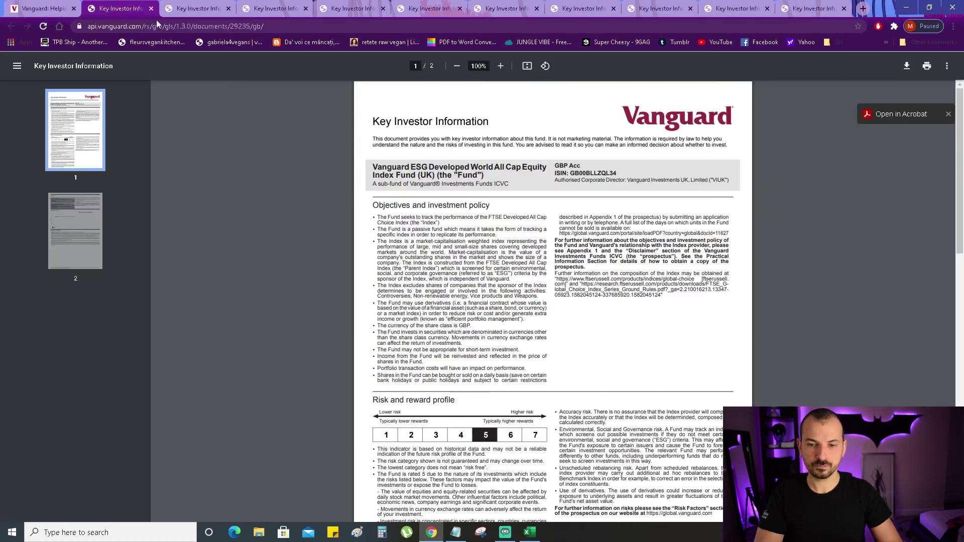
pyautogui.moveTo(372, 167); pyautogui.dragTo(416, 175)
pyautogui.click(526, 532)
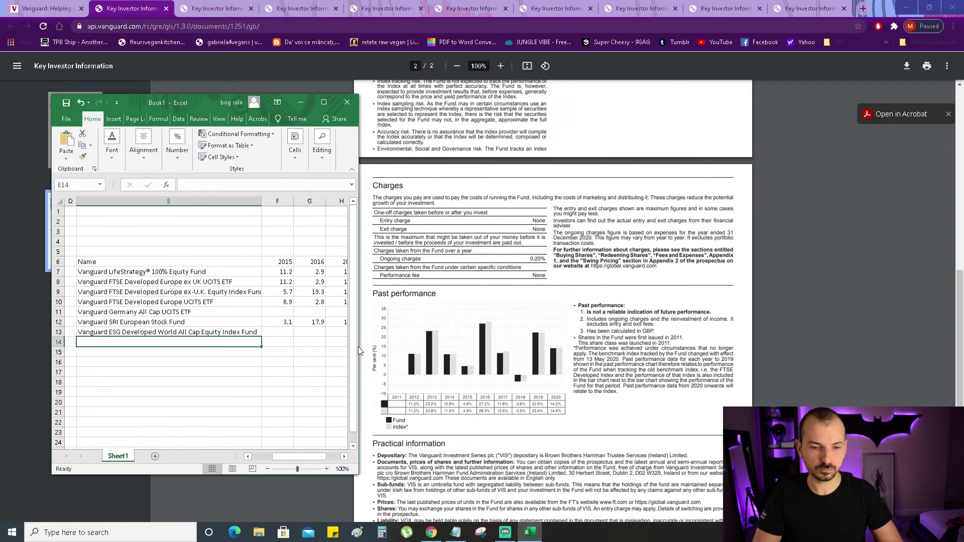
# Enter returns of 27.2 for 2016 and 14.2 for 2020 for the ESG Developed World fund in row 14.
pyautogui.press('Tab')
pyautogui.write('27.')
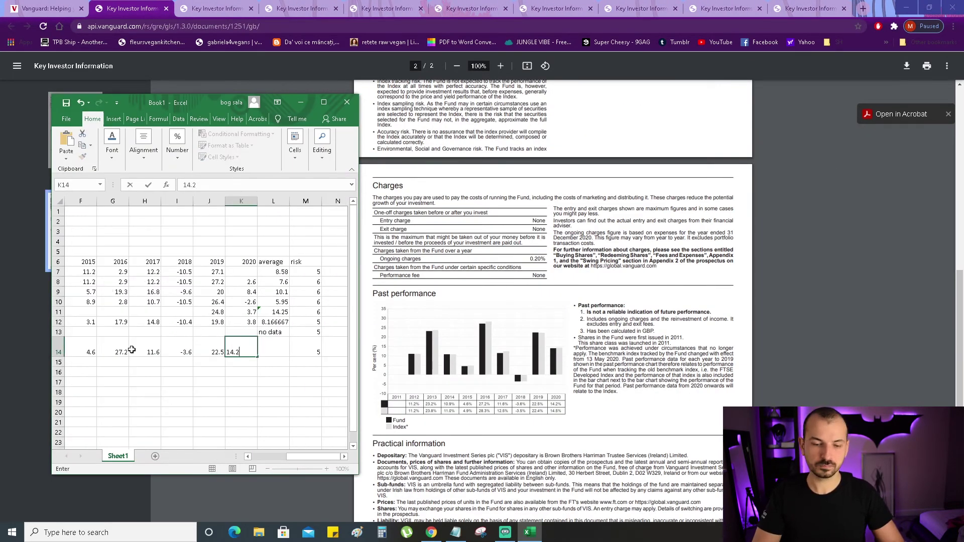
pyautogui.write('2')
pyautogui.press('Return')
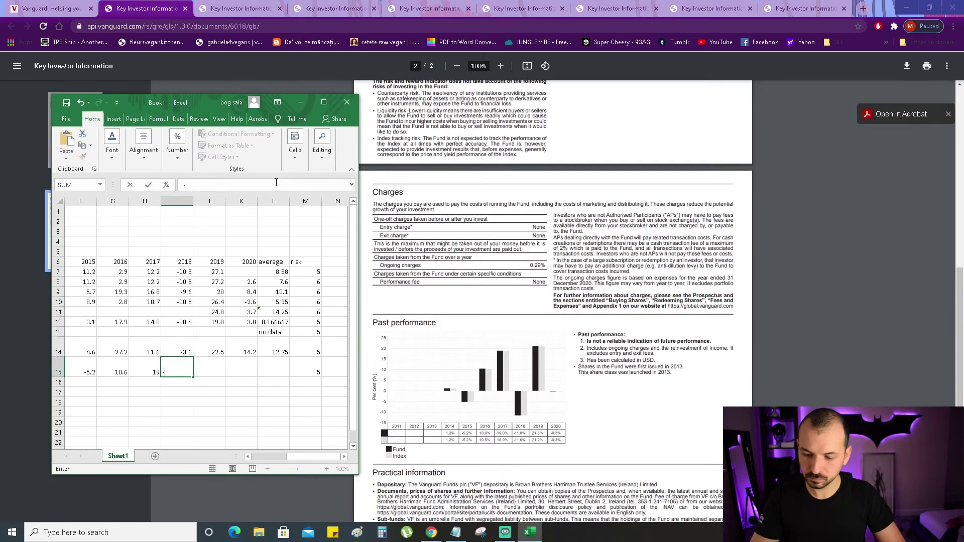
# Continue the global fund rows with a risk of 5 and average formulas, including the Global Small-Cap Index Fund's in row 22.
pyautogui.write('=AVERAGE(')
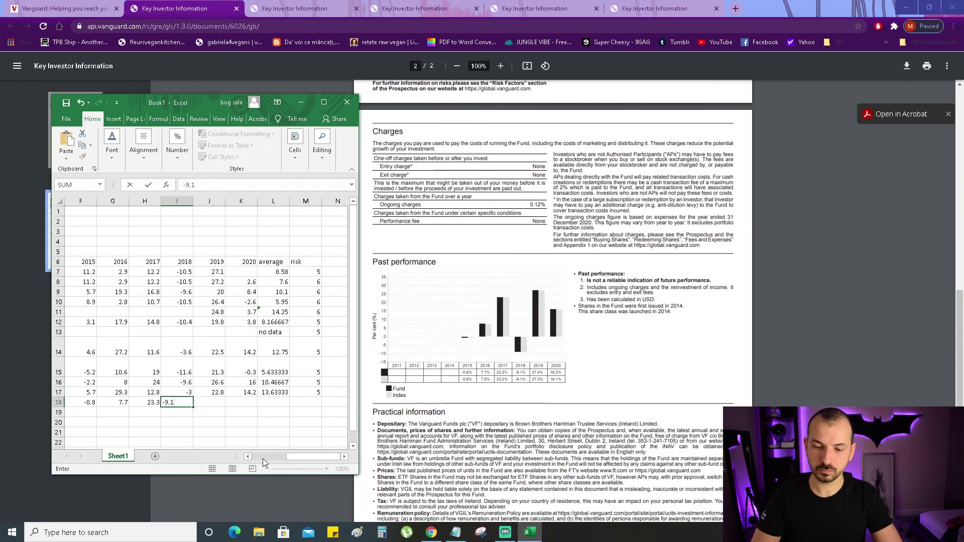
pyautogui.write('5')
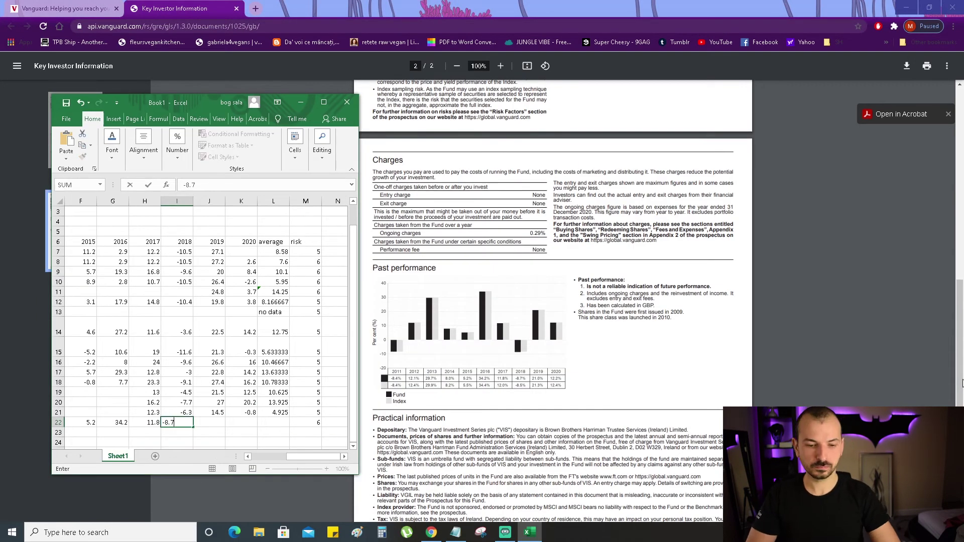
pyautogui.moveTo(241, 423); pyautogui.dragTo(96, 424)
pyautogui.press('Return')
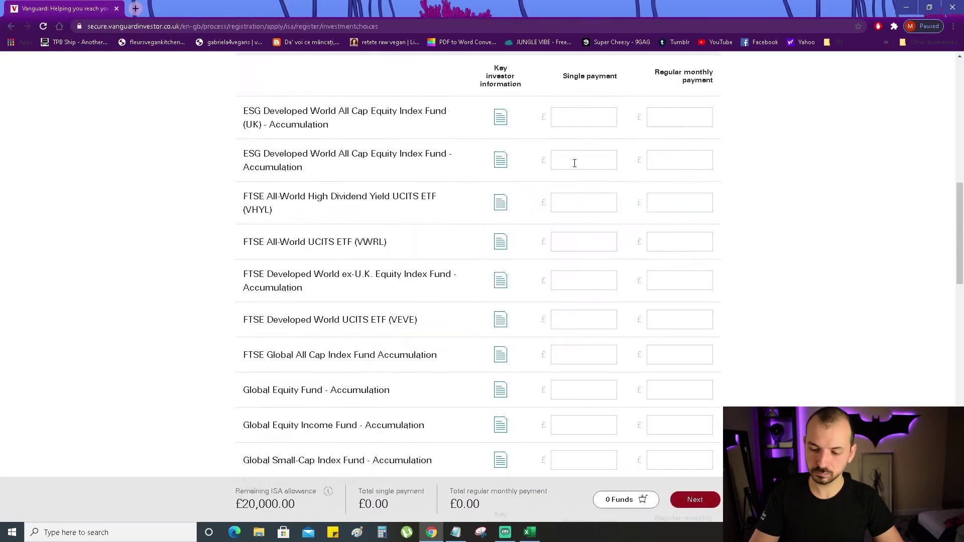
# Go through the remaining equity funds and copy the name Vanguard Active U.K. Equity Fund for the spreadsheet's next row.
pyautogui.scroll(-10, 497, 321)
pyautogui.scroll(-8, 497, 336)
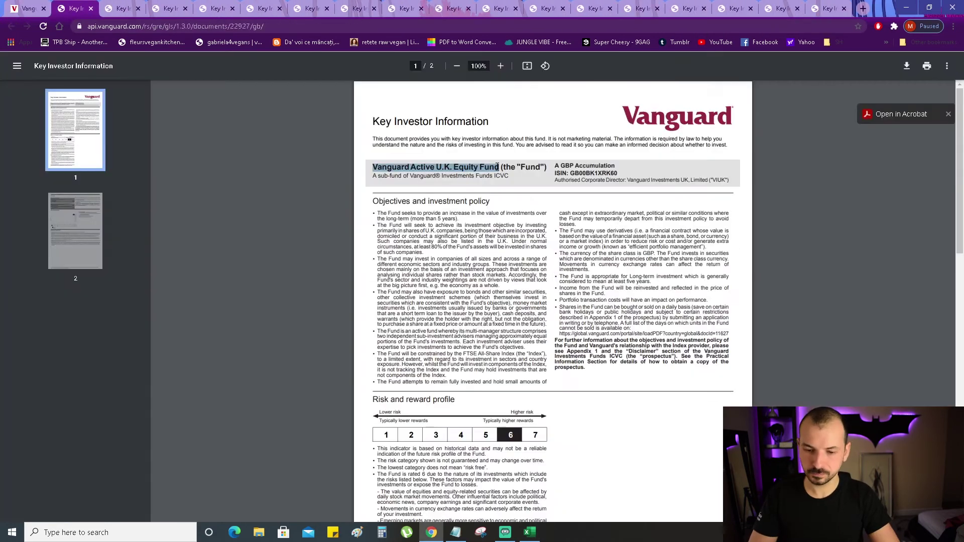
pyautogui.hotkey('alt', 'Tab')
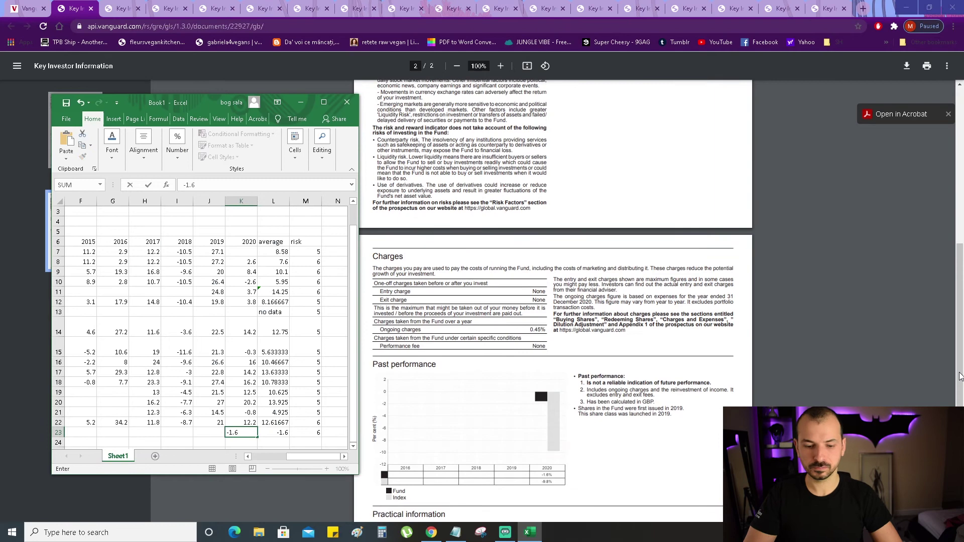
# Close the Active U.K. Equity Fund document and examine the charges and past performance of the FTSE 100 Index Unit Trust.
pyautogui.hotkey('ctrl', 'w')
pyautogui.moveTo(961, 162); pyautogui.dragTo(960, 337)
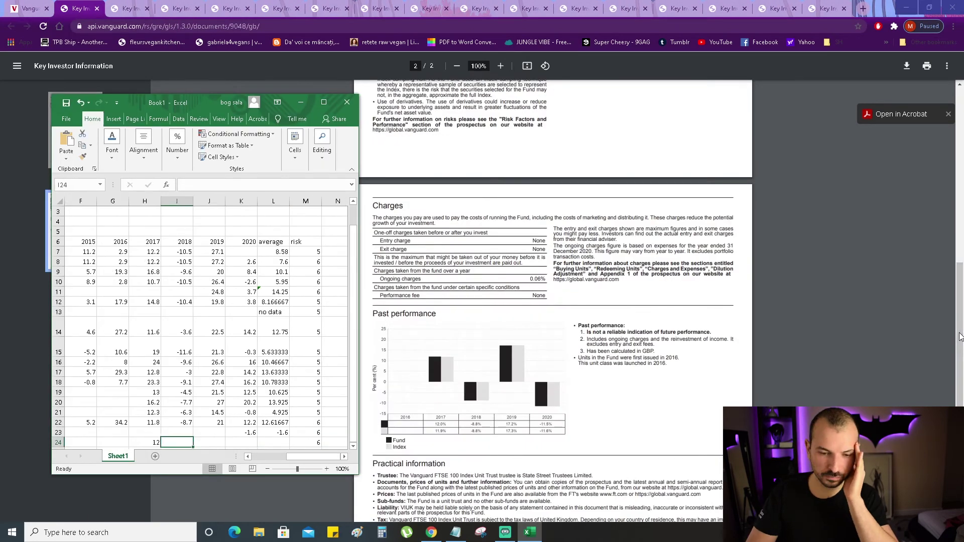
pyautogui.click(97, 8)
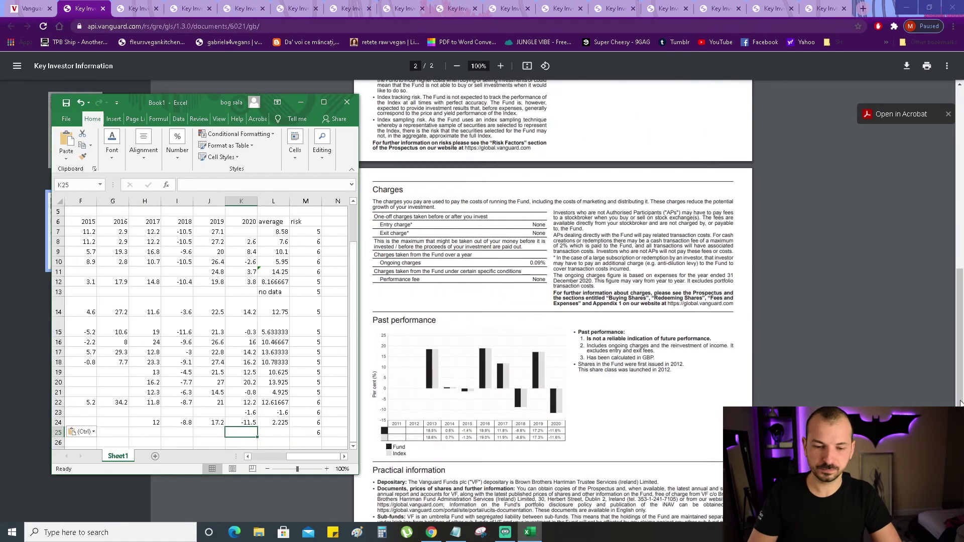
# Enter a 2015 return of -1.4 for the FTSE 100 UCITS ETF in row 25.
pyautogui.press('Left')
pyautogui.press('Left')
pyautogui.press('Left')
pyautogui.press('Left')
pyautogui.press('Left')
pyautogui.write('-1.4')
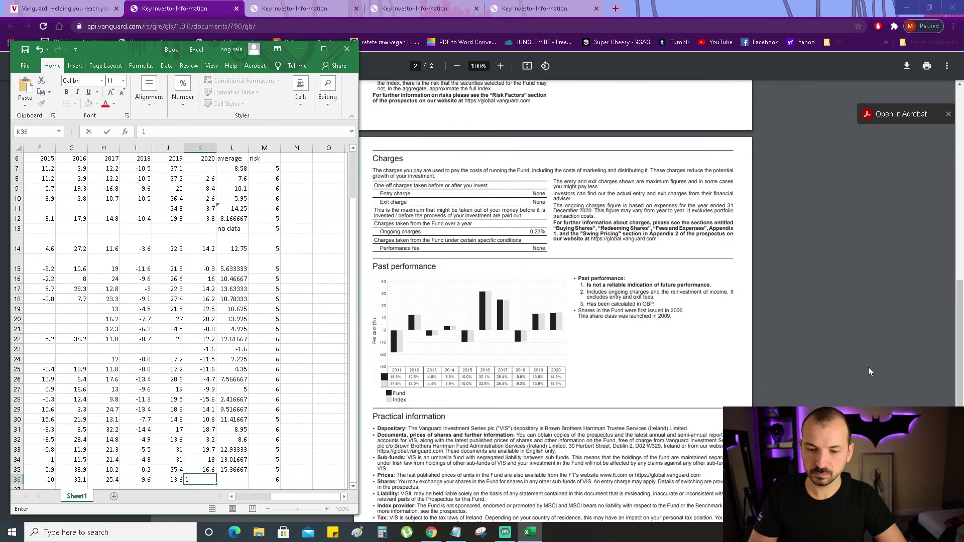
# Copy an emerging markets fund's name from its key investor information and select the yearly returns to average in the spreadsheet.
pyautogui.moveTo(373, 164); pyautogui.dragTo(491, 176)
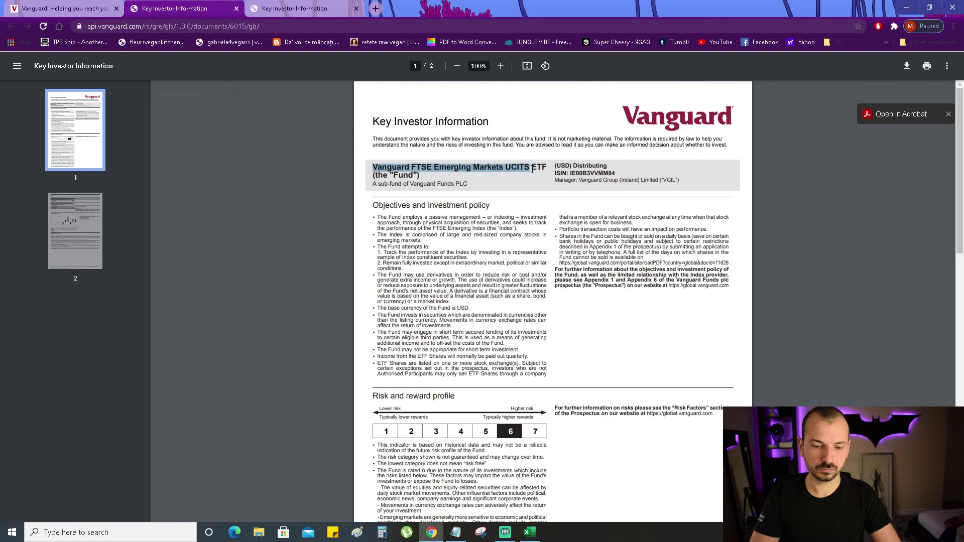
pyautogui.moveTo(41, 480); pyautogui.dragTo(189, 485)
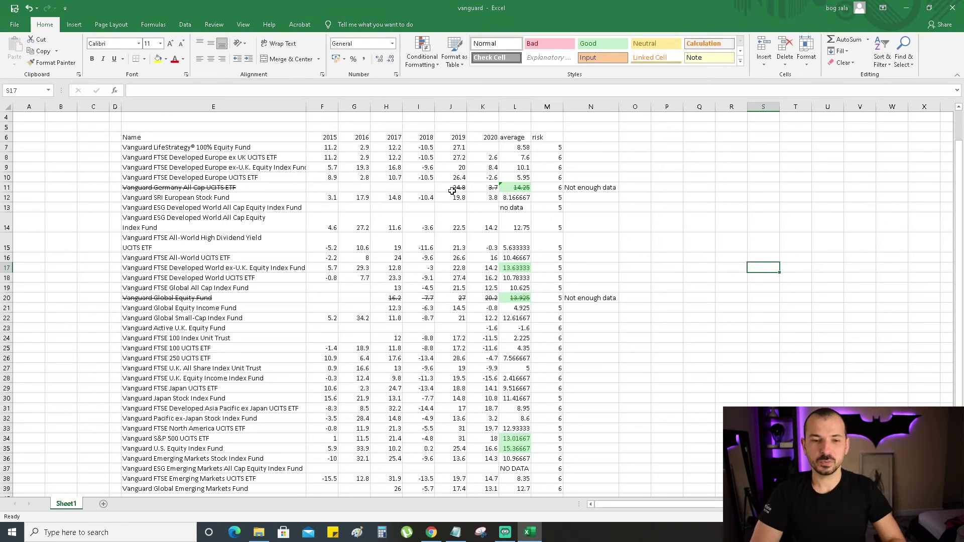
# Review the missing years of the two struck-out funds and compare the highlighted averages with the LifeStrategy 100% Equity Fund's average.
pyautogui.moveTo(421, 187); pyautogui.dragTo(331, 187)
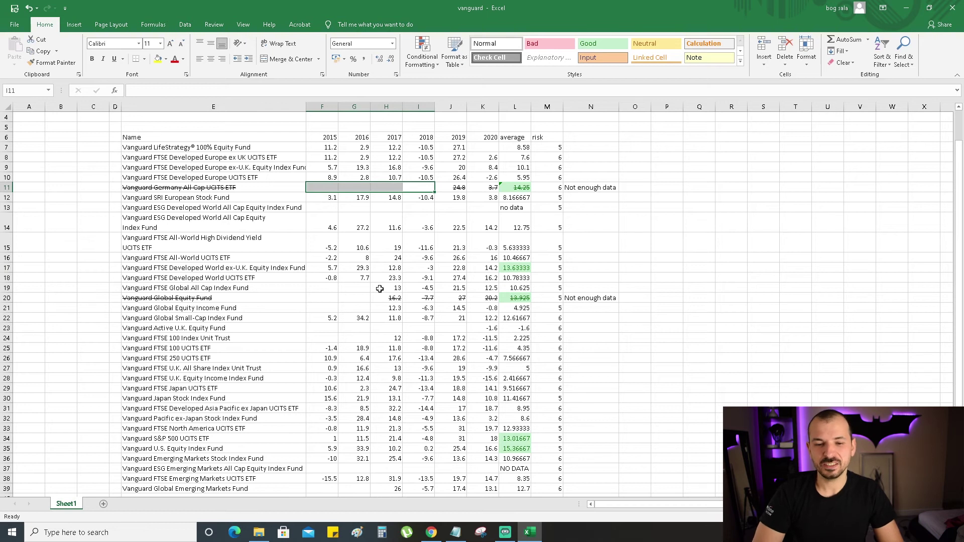
pyautogui.moveTo(364, 298); pyautogui.dragTo(333, 298)
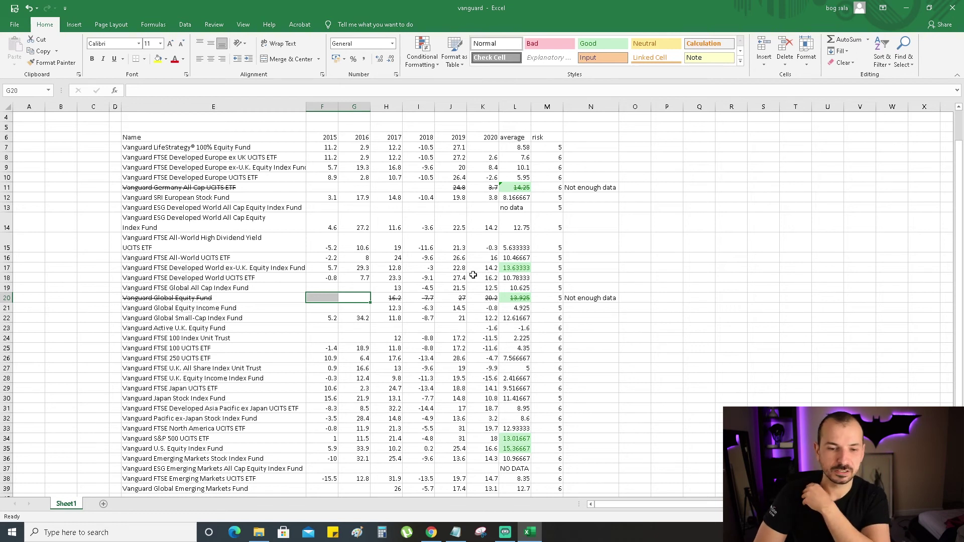
pyautogui.click(516, 270)
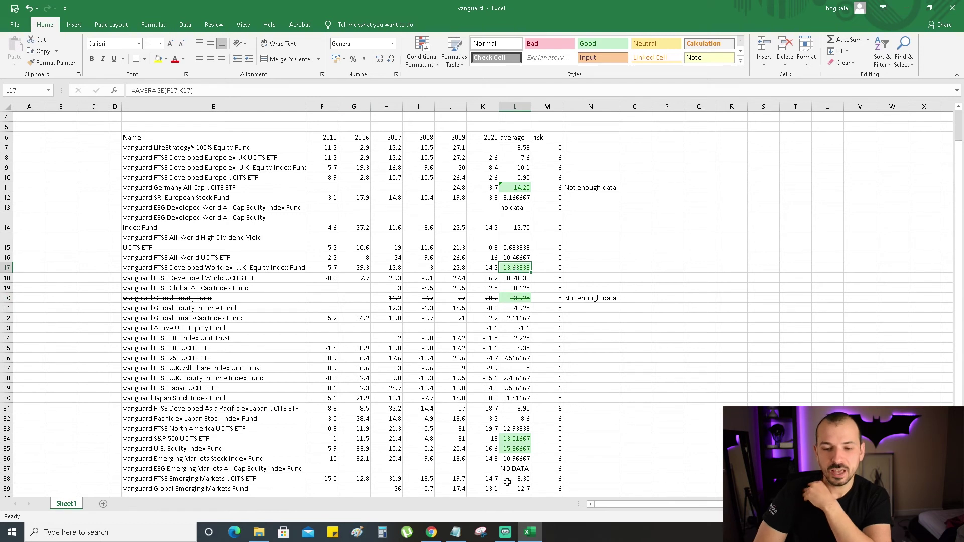
pyautogui.moveTo(513, 438); pyautogui.dragTo(515, 448)
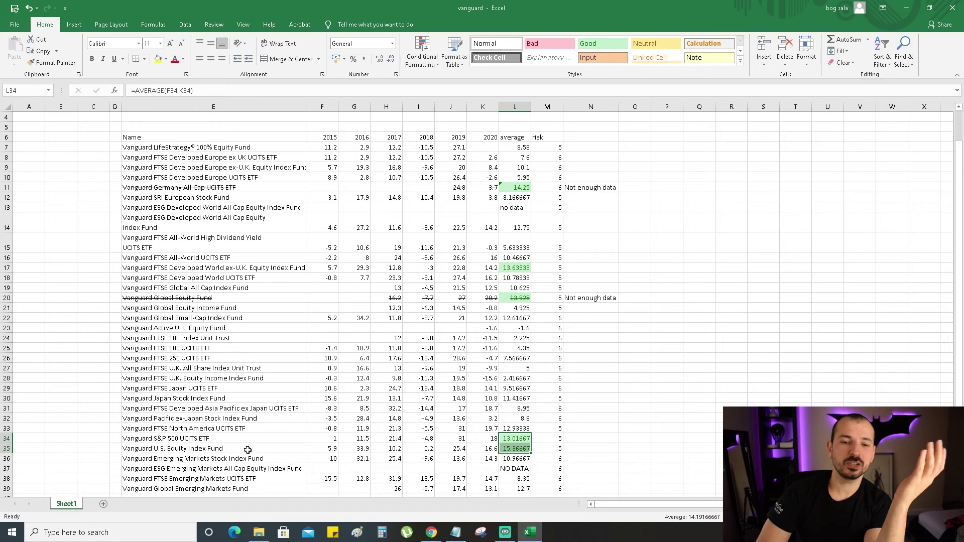
pyautogui.click(520, 146)
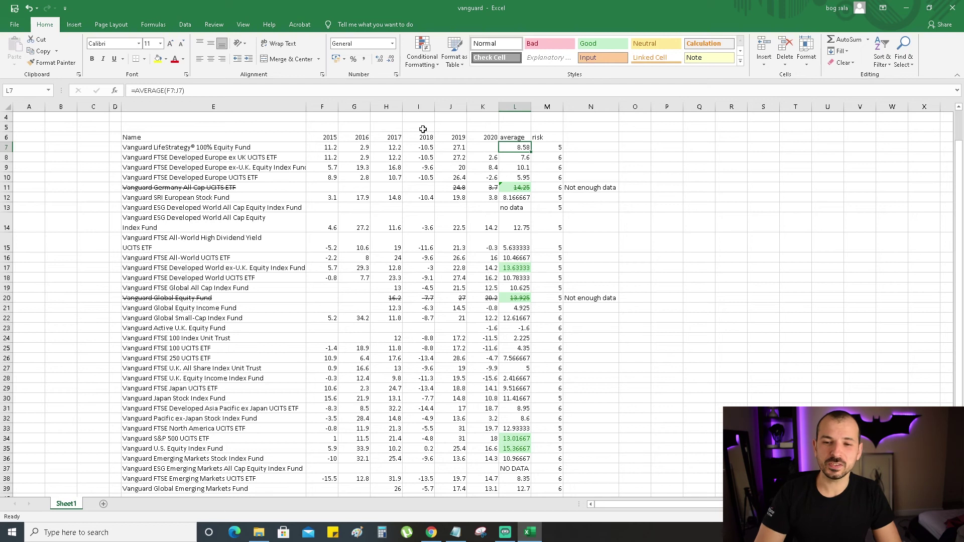
# Enter a 50% allocation for the LifeStrategy 100% Equity Fund in cell O7.
pyautogui.click(637, 138)
pyautogui.press('Return')
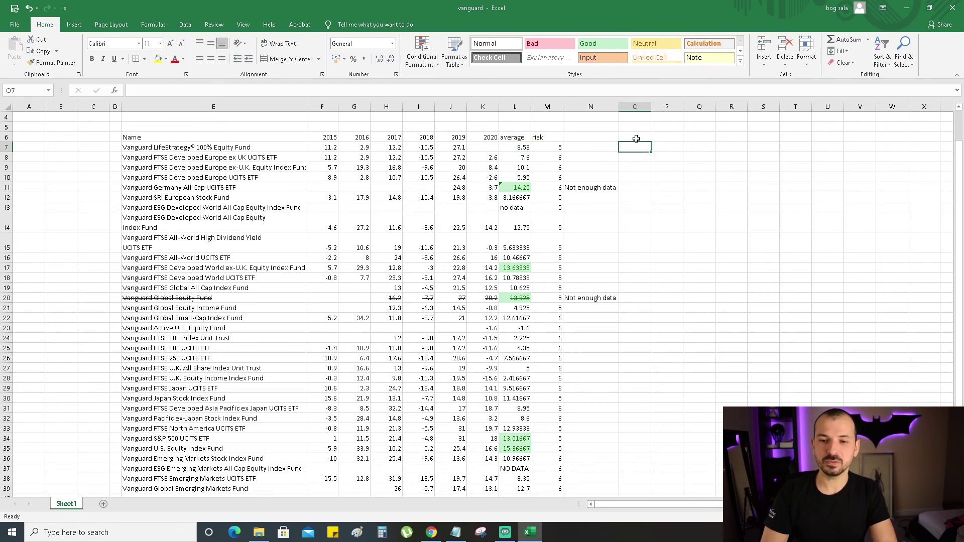
pyautogui.write('50')
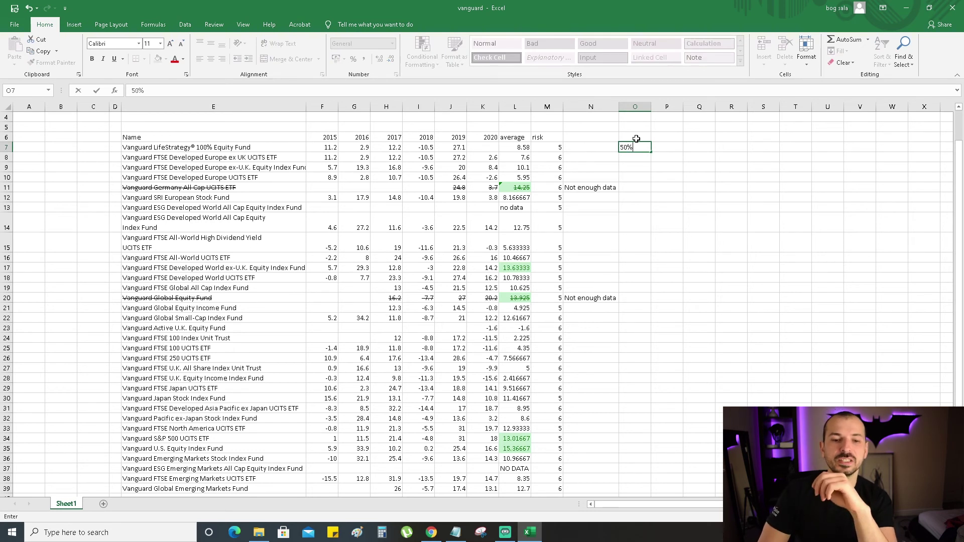
pyautogui.click(166, 149)
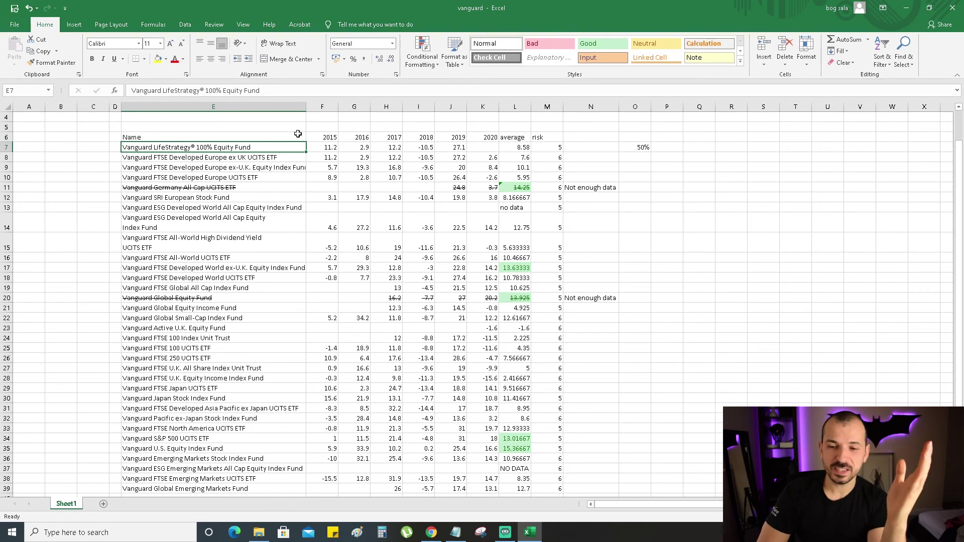
# Enter a 25% allocation for the FTSE Developed World ex-U.K. Equity Index Fund in cell O17.
pyautogui.click(642, 268)
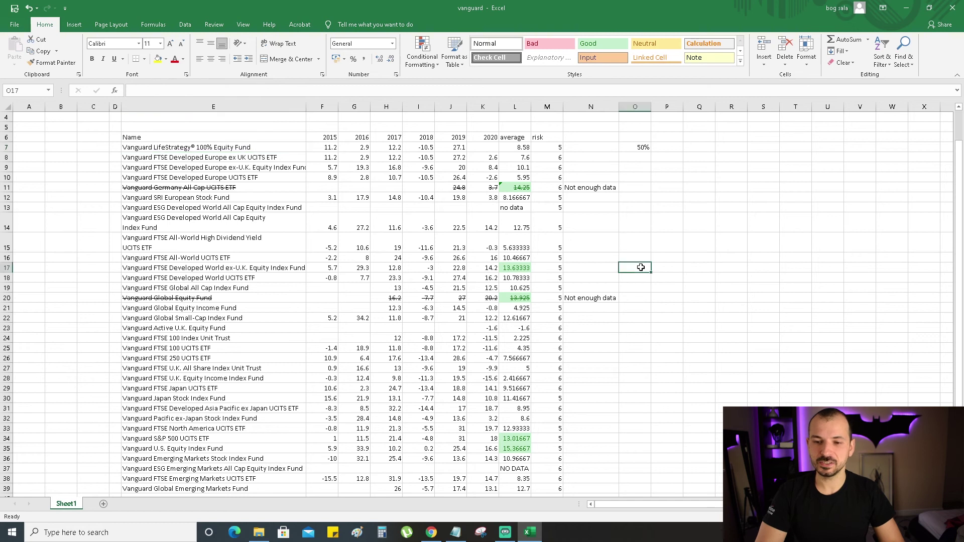
pyautogui.write('25')
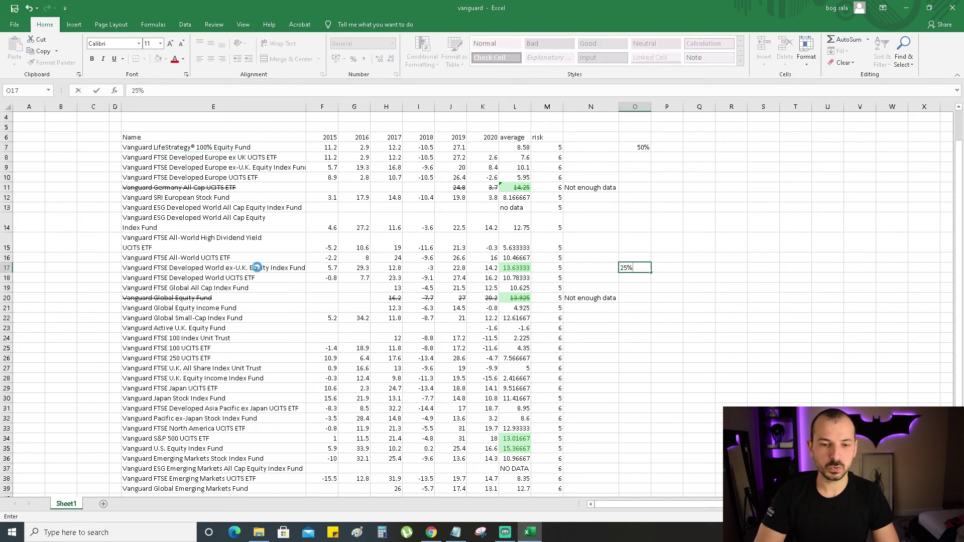
pyautogui.click(257, 268)
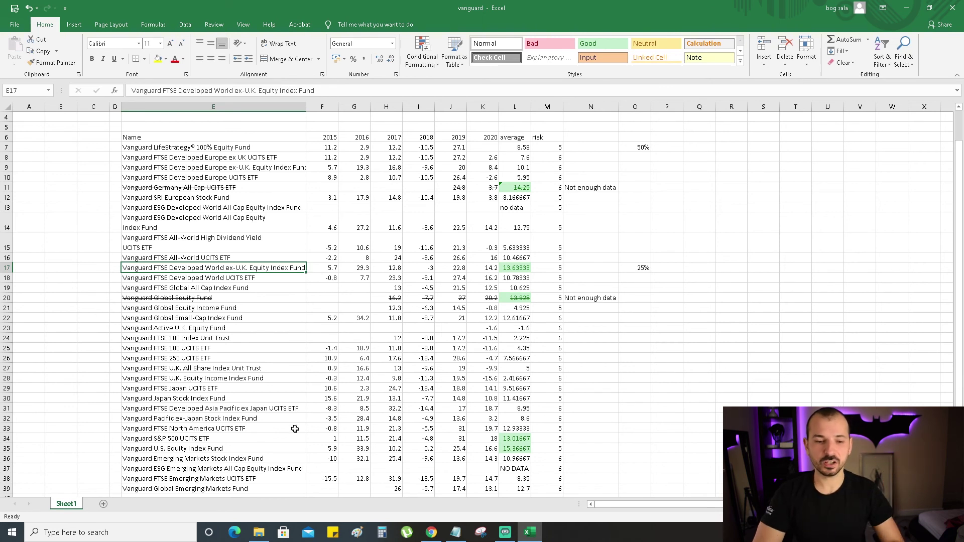
# Enter a 25% allocation for the U.S. Equity Index Fund in cell O35.
pyautogui.click(248, 449)
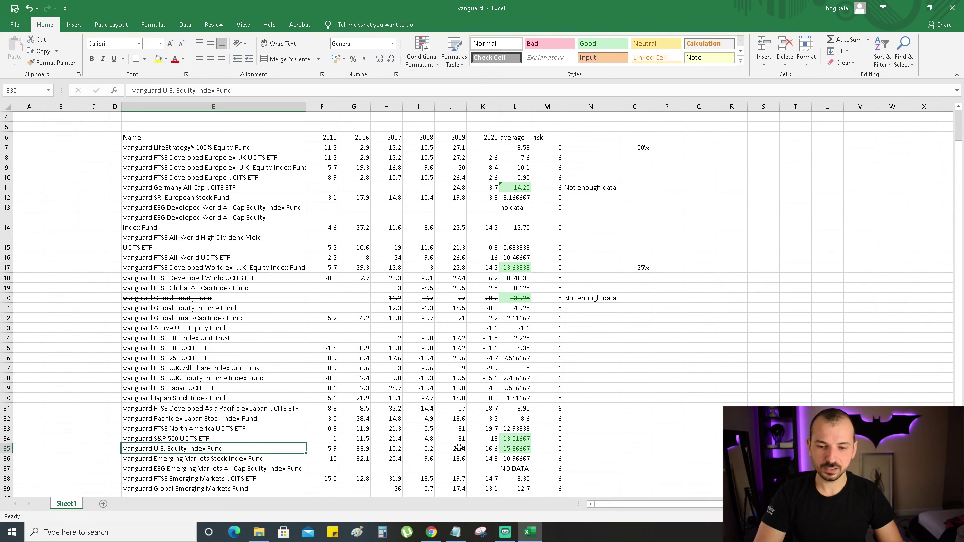
pyautogui.press('Right')
pyautogui.press('Right')
pyautogui.press('Right')
pyautogui.press('Right')
pyautogui.press('Right')
pyautogui.press('Right')
pyautogui.press('Right')
pyautogui.press('Right')
pyautogui.press('Right')
pyautogui.press('Right')
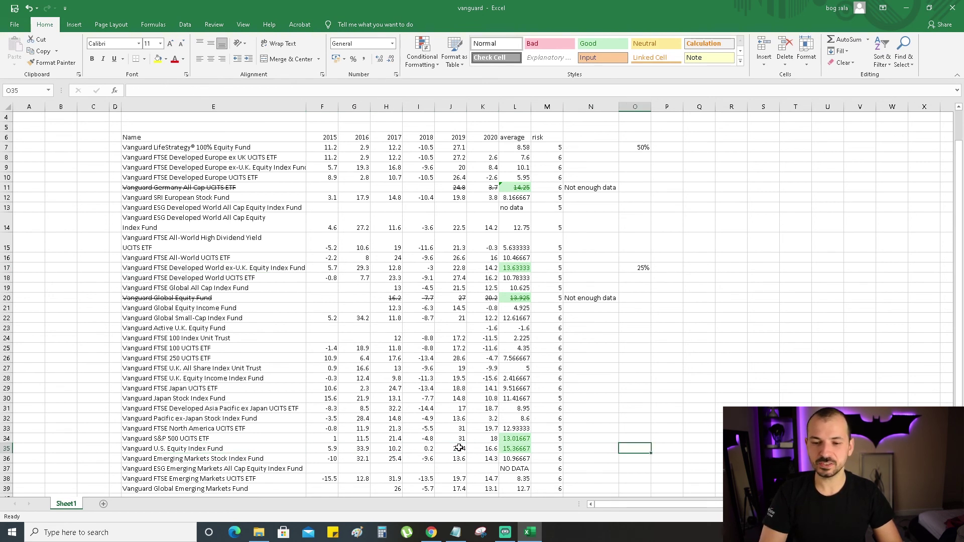
pyautogui.write('2')
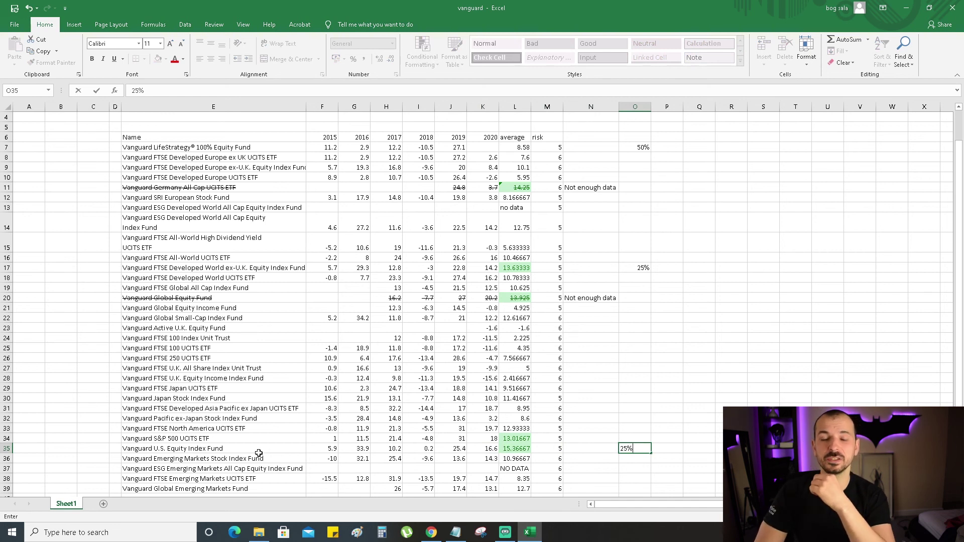
pyautogui.write('5%')
pyautogui.click(205, 437)
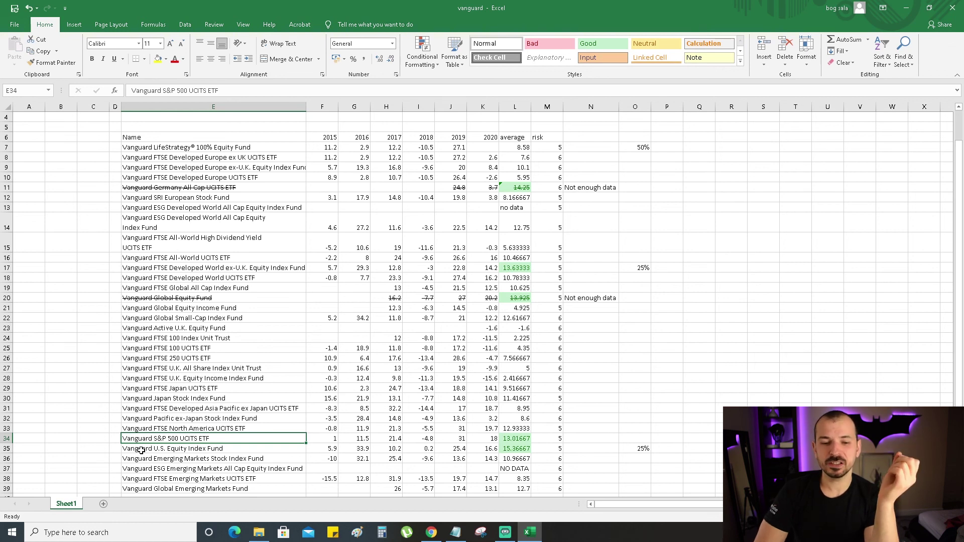
# Check the FTSE North America UCITS ETF row and review the allocation percentages of the three chosen funds.
pyautogui.click(147, 429)
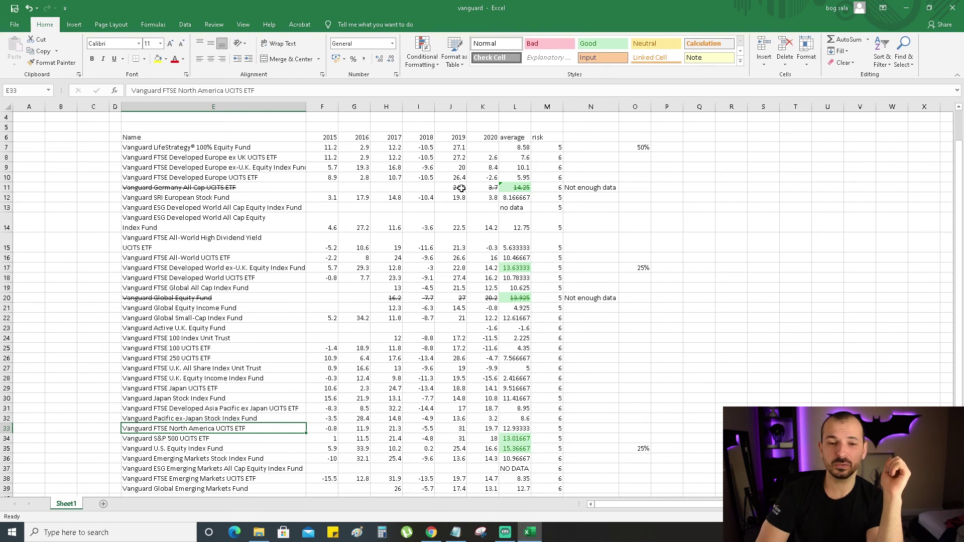
pyautogui.click(638, 146)
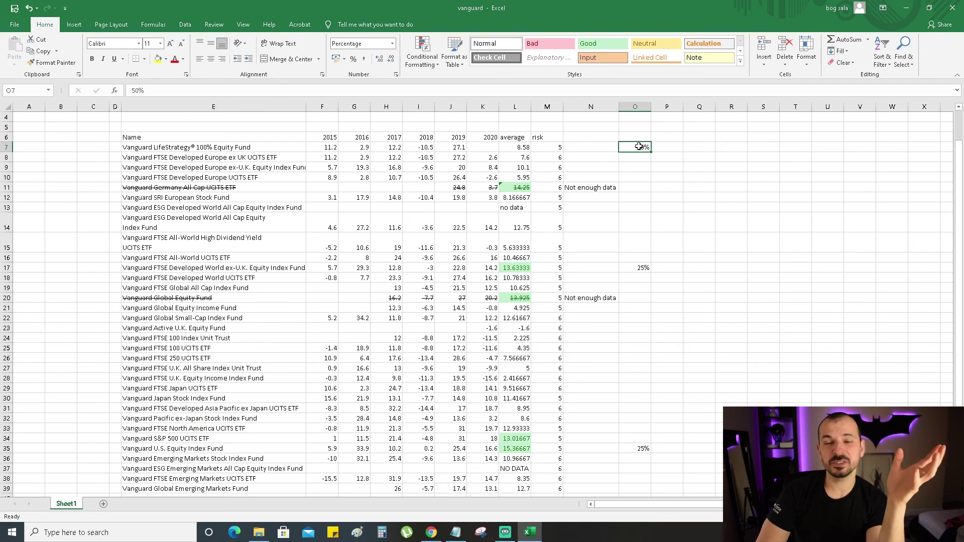
pyautogui.click(640, 271)
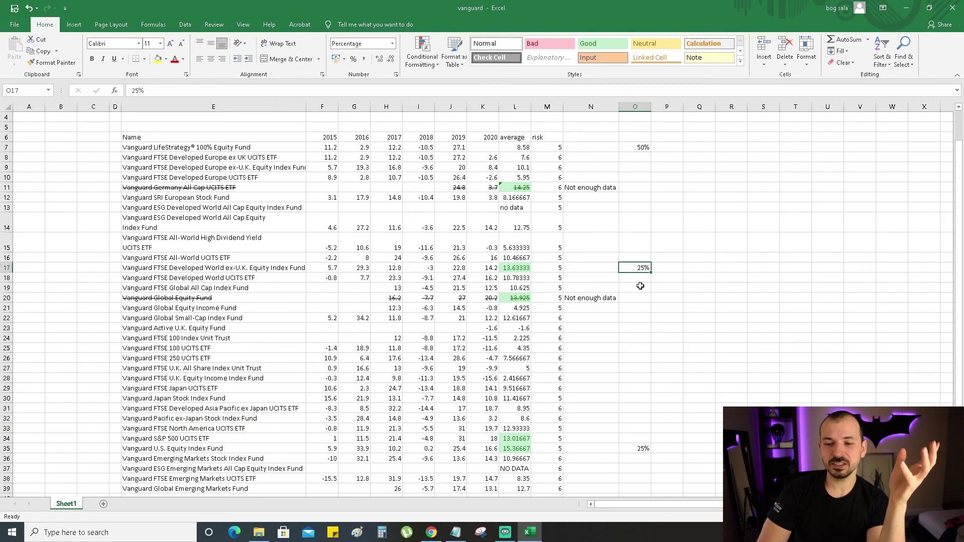
pyautogui.click(637, 447)
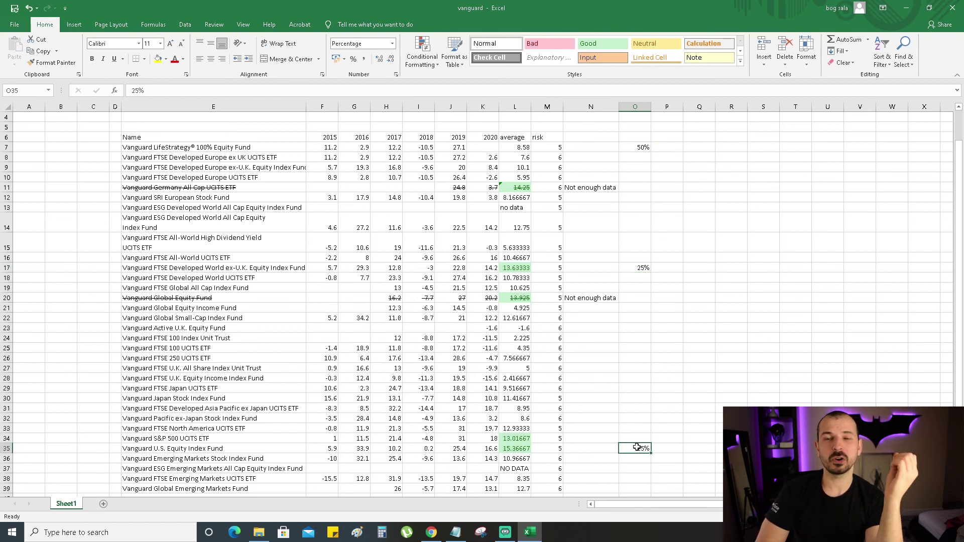